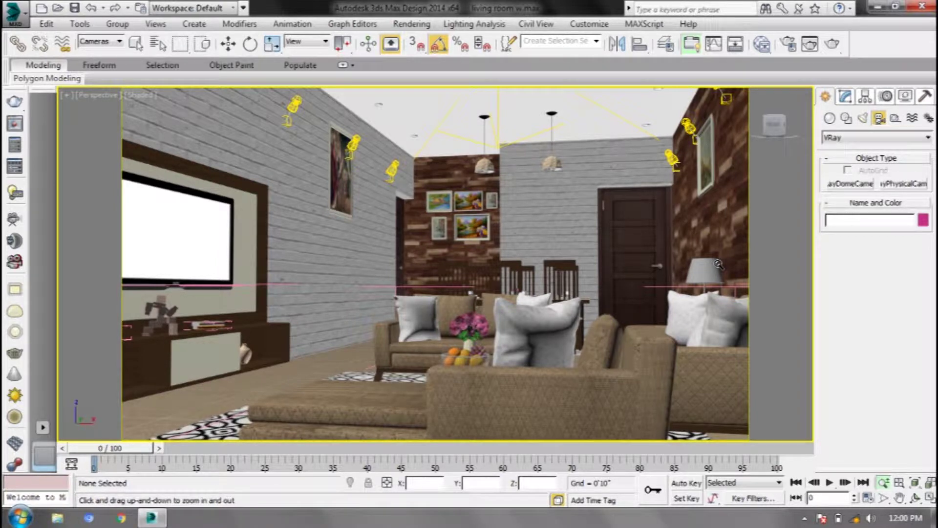
Open the Windows Start menu over the 3ds Max living-room scene
left_click(20, 517)
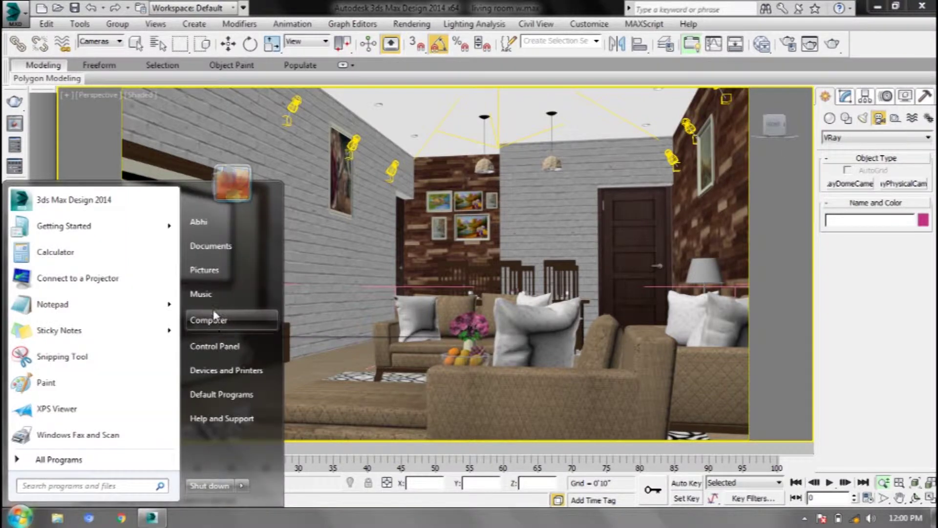
Browse Local Disk (D:) to the 3d Max works render folder and play Badroom.mp4 full-screen
left_click(213, 309)
double_click(411, 115)
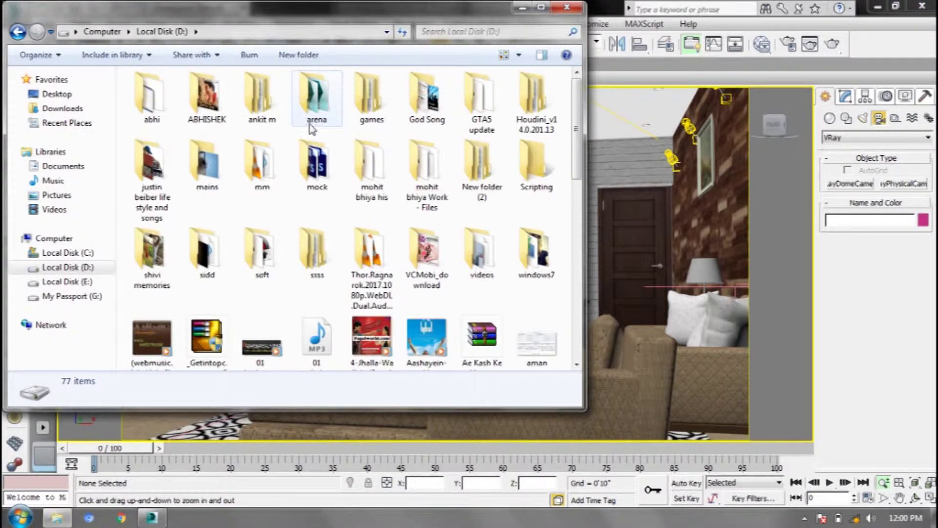
double_click(203, 94)
double_click(317, 95)
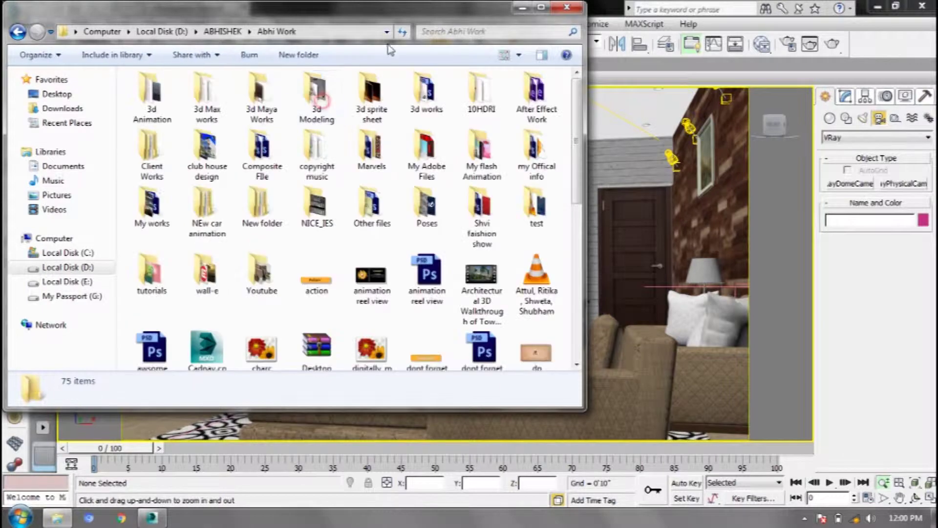
double_click(394, 10)
double_click(200, 93)
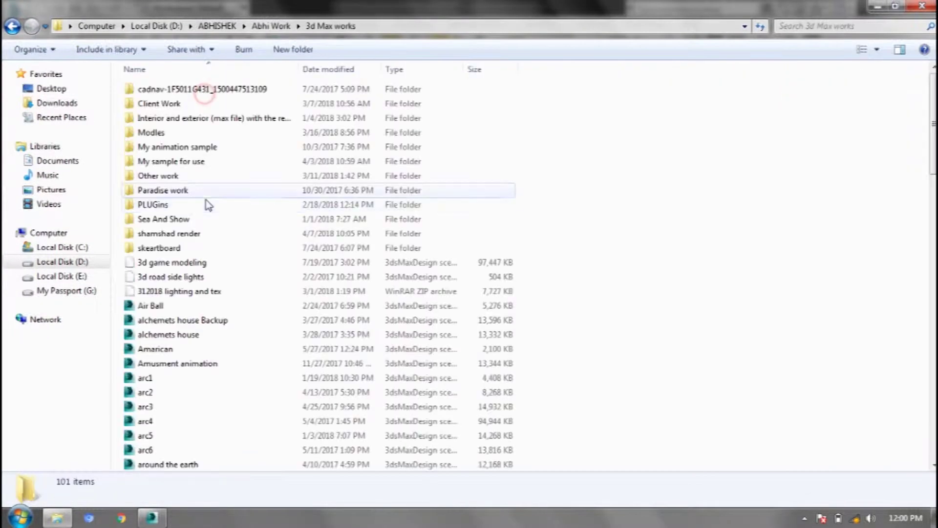
double_click(172, 234)
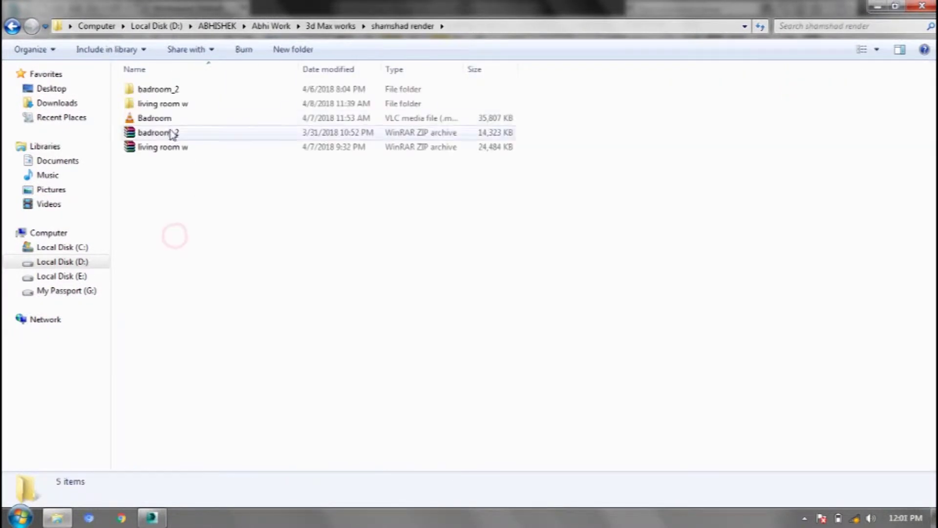
double_click(154, 118)
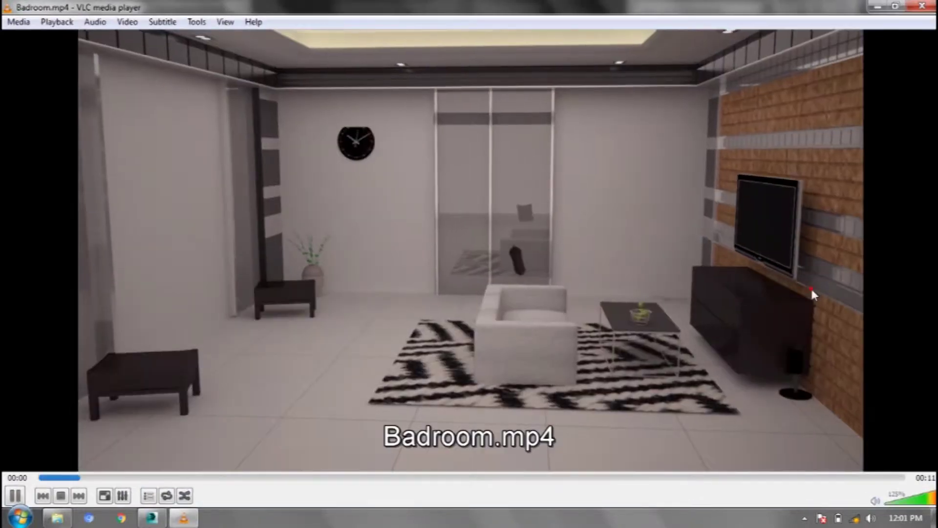
double_click(403, 248)
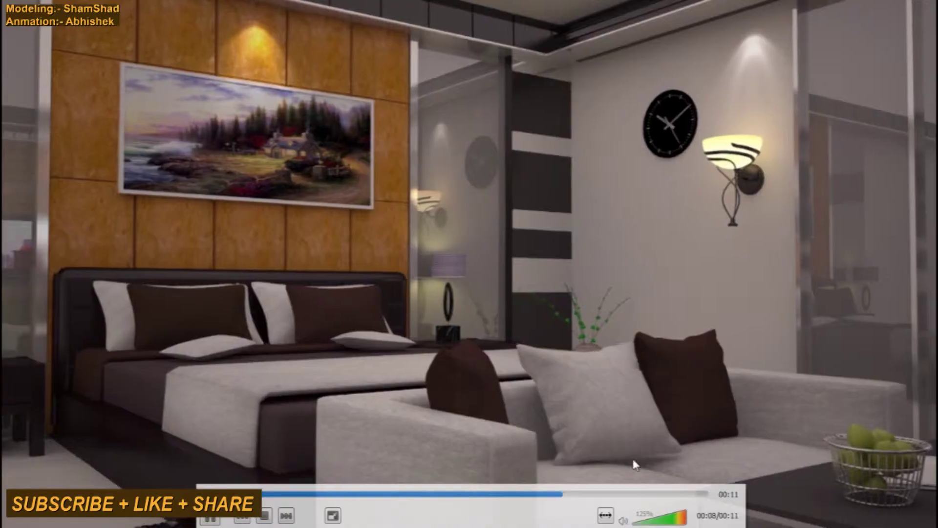
Skip ahead in the Badroom.mp4 walkthrough, then close VLC media player
left_click(548, 494)
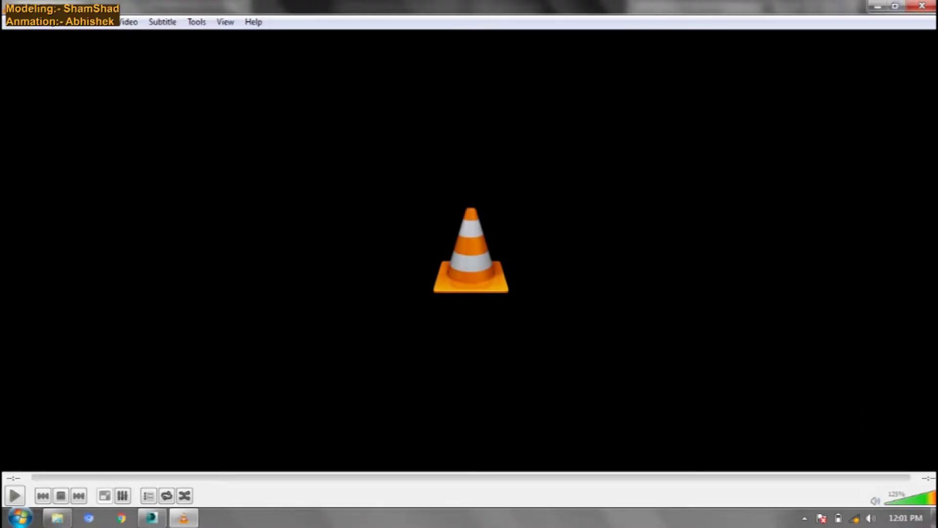
left_click(925, 6)
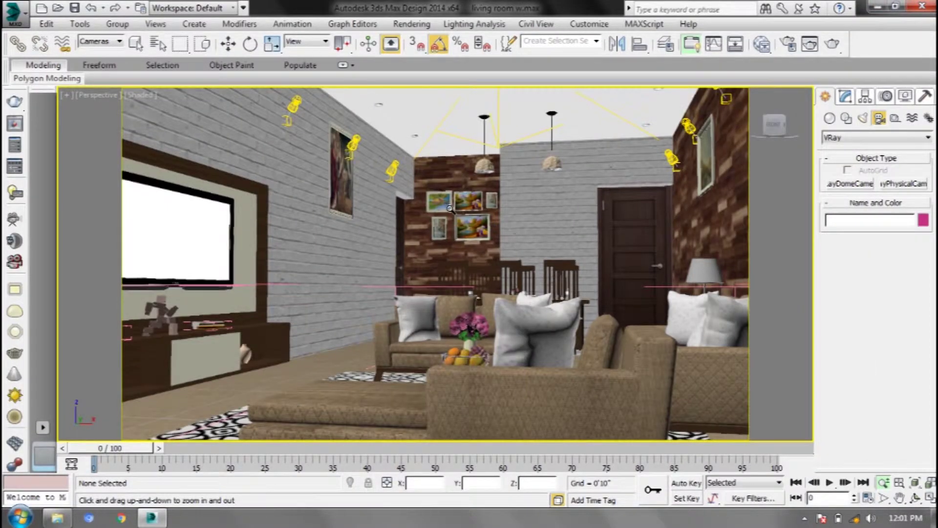
In the front view, set the selection filter to All and hide the room's walls
mouse_move(423, 227)
left_mouse_down()
mouse_move(445, 260)
mouse_move(477, 242)
mouse_move(268, 189)
mouse_move(658, 250)
mouse_move(247, 173)
left_mouse_up()
key("f")
left_click(100, 41)
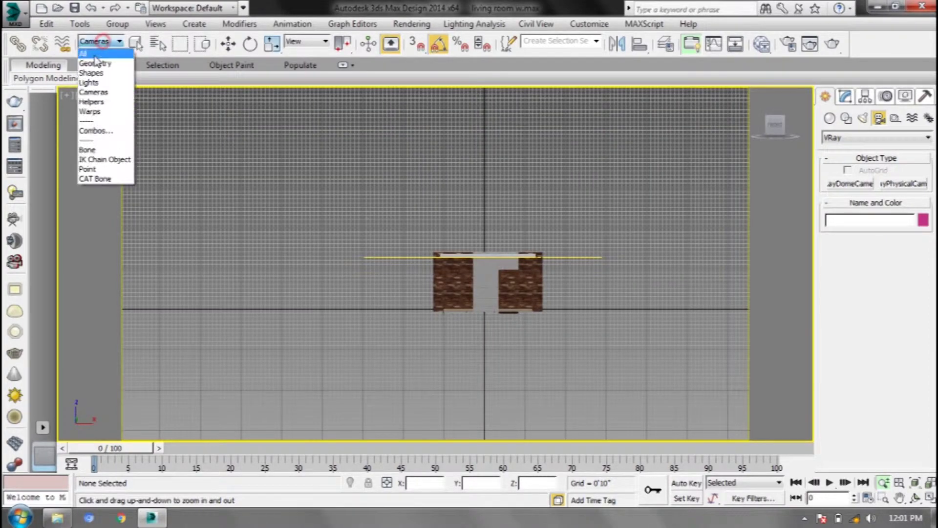
mouse_move(266, 193)
left_mouse_down()
mouse_move(377, 245)
mouse_move(331, 220)
left_mouse_up()
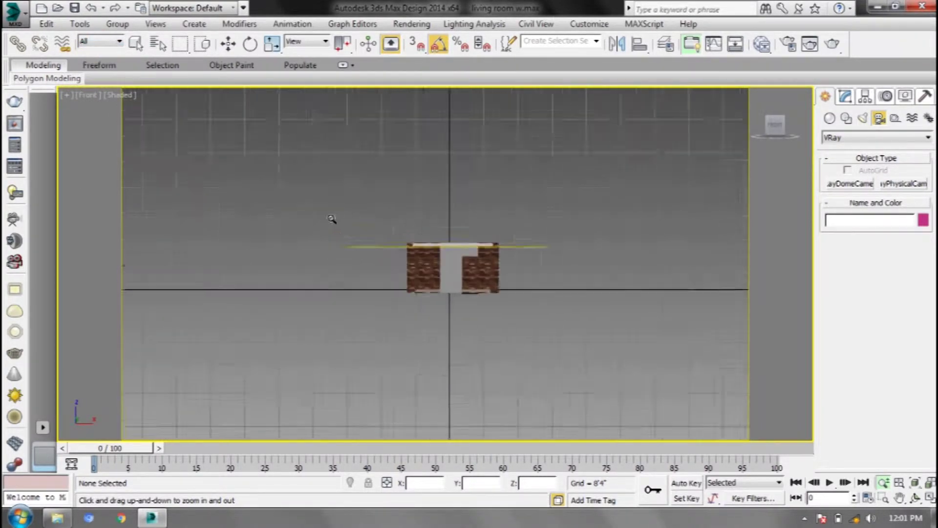
key("w")
left_click(509, 267)
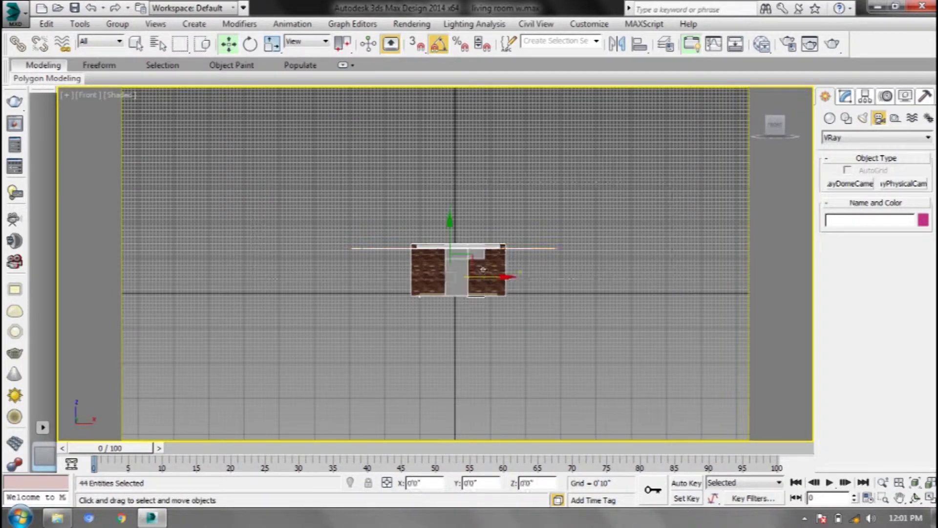
right_click(481, 254)
left_click(539, 229)
In the top view, place a VRayPhysicalCamera at the room's end aimed at the sofa
key("t")
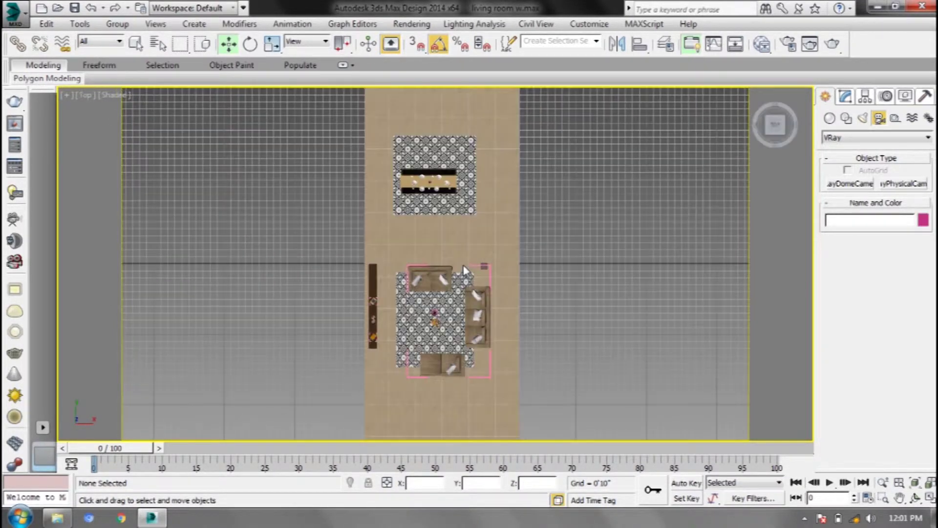
scroll(462, 264, "down", 5)
scroll(462, 265, "up", 5)
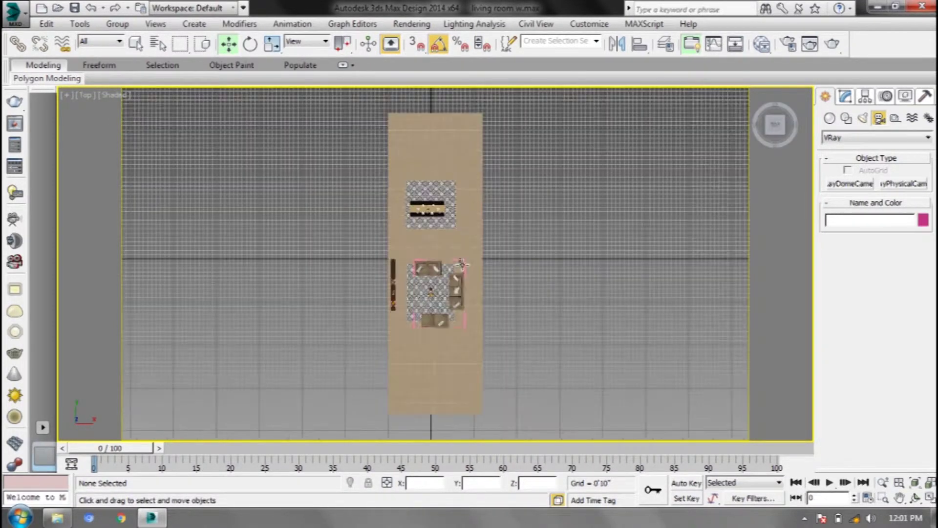
left_click(893, 185)
scroll(422, 323, "up", 4)
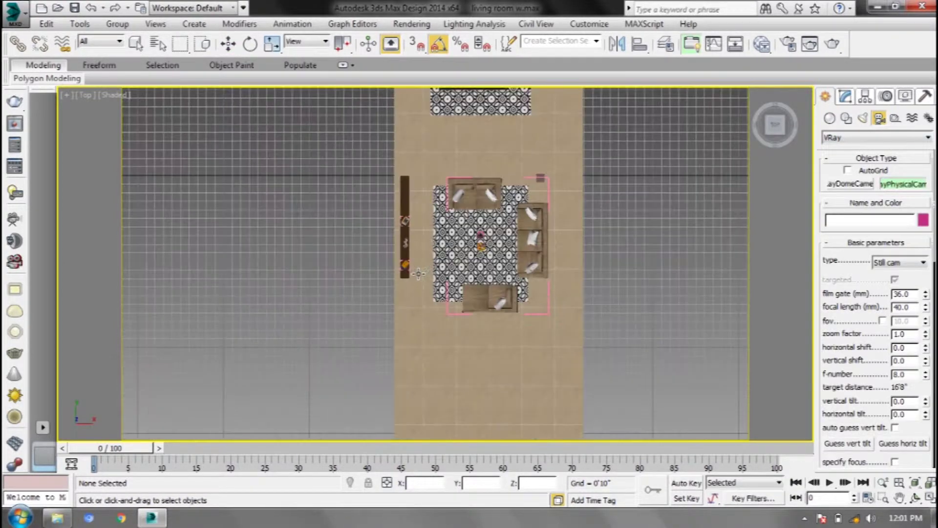
scroll(420, 324, "up", 1)
left_click_drag(465, 410, 384, 195)
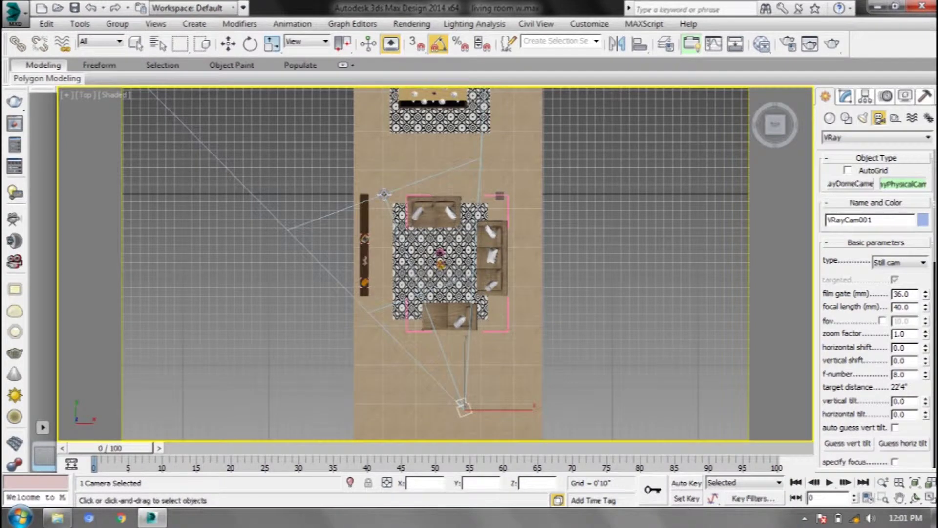
Look through VRayCam001 and dolly it back to frame the sofa and floor
key("c")
mouse_move(383, 196)
middle_mouse_down()
mouse_move(402, 243)
mouse_move(385, 263)
middle_mouse_up()
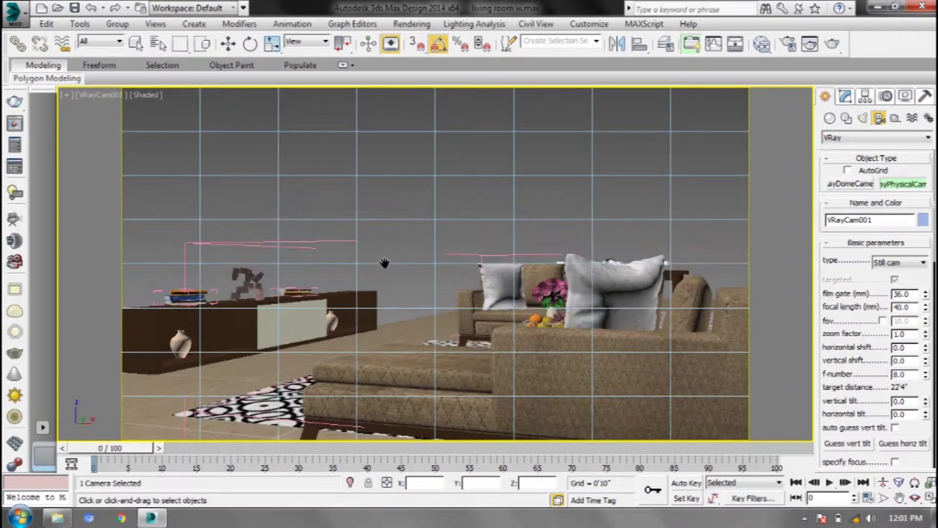
left_click(884, 482)
left_click_drag(483, 235, 482, 184)
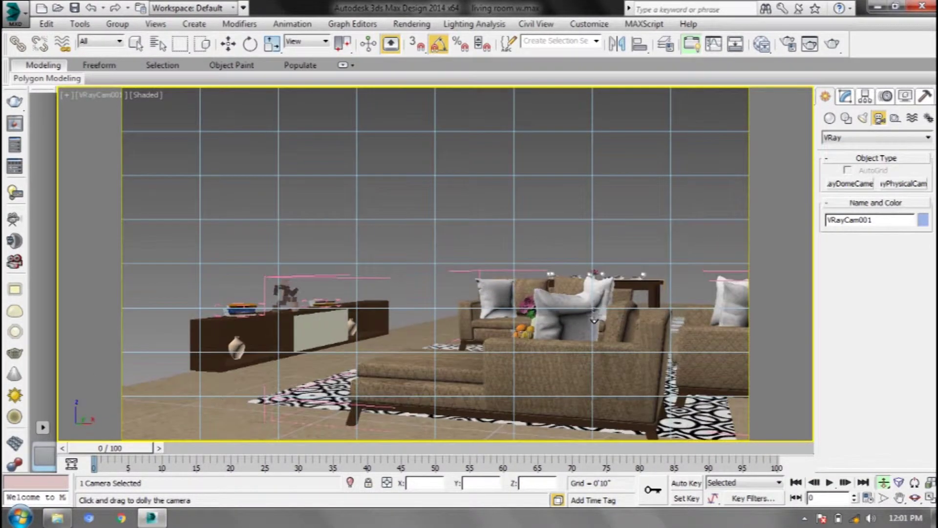
Unhide the walls, TV, ceiling and lights in the camera view
right_click(482, 185)
right_click(473, 185)
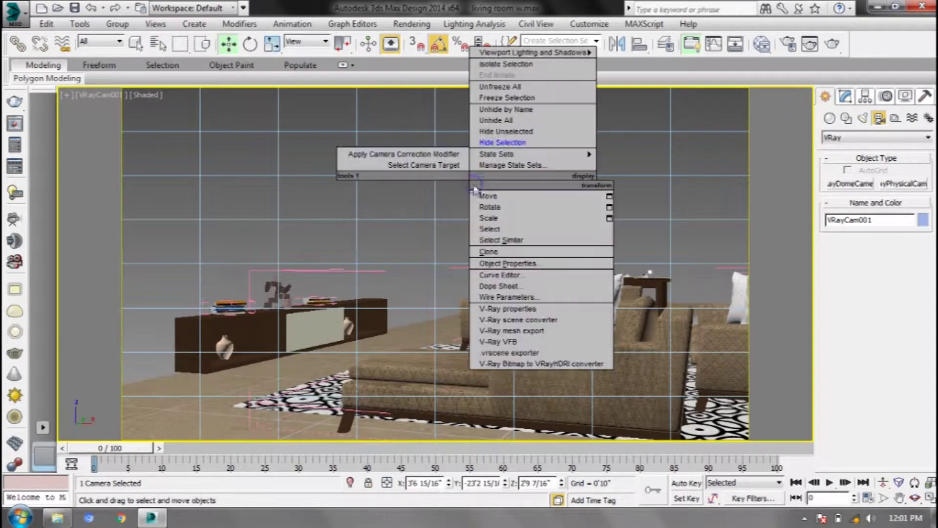
left_click(499, 120)
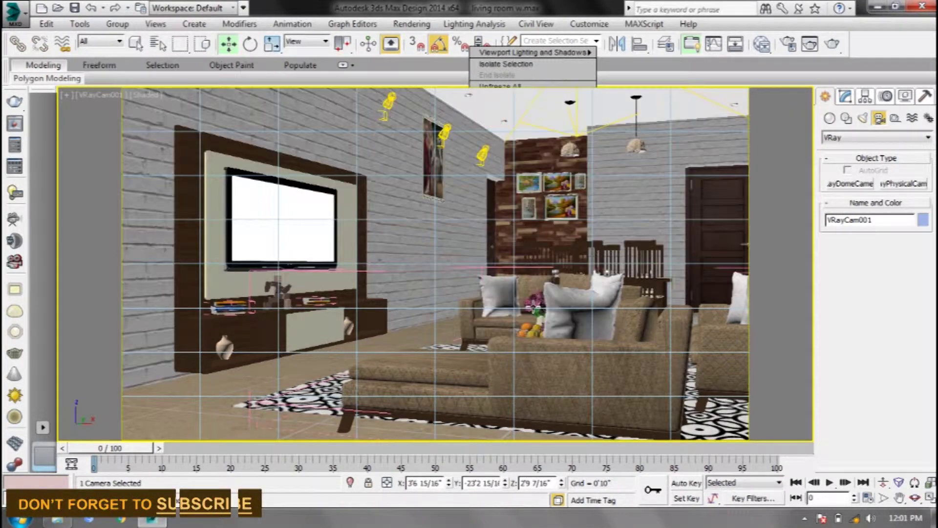
Dolly VRayCam001 to frame the TV wall, sofas and dining area, then return to Perspective
left_click_drag(559, 292, 624, 323)
mouse_move(629, 334)
middle_mouse_down()
mouse_move(598, 338)
mouse_move(610, 352)
middle_mouse_up()
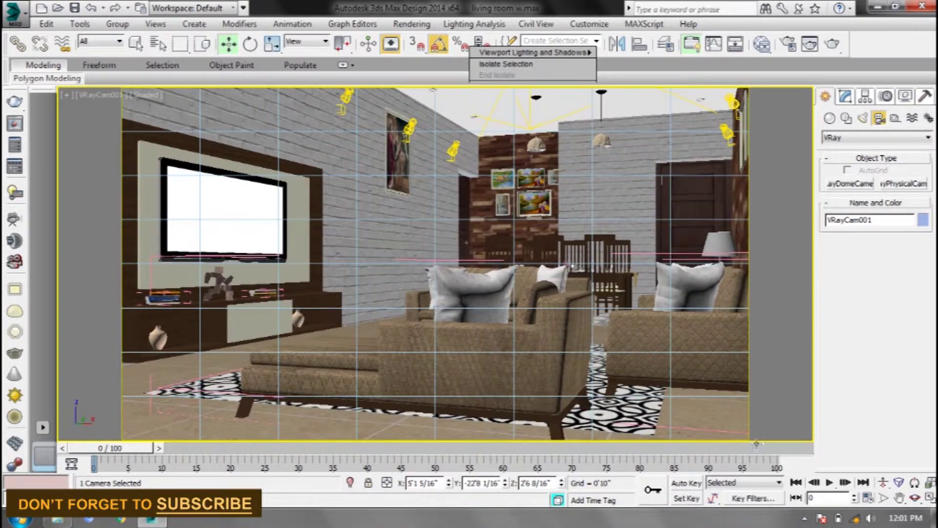
left_click(883, 483)
left_click_drag(680, 346, 691, 367)
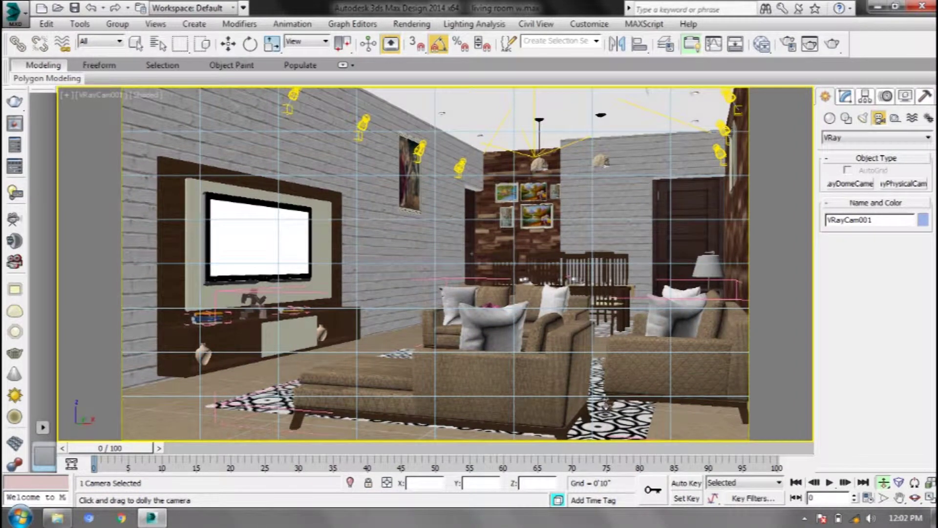
left_click_drag(618, 384, 615, 384)
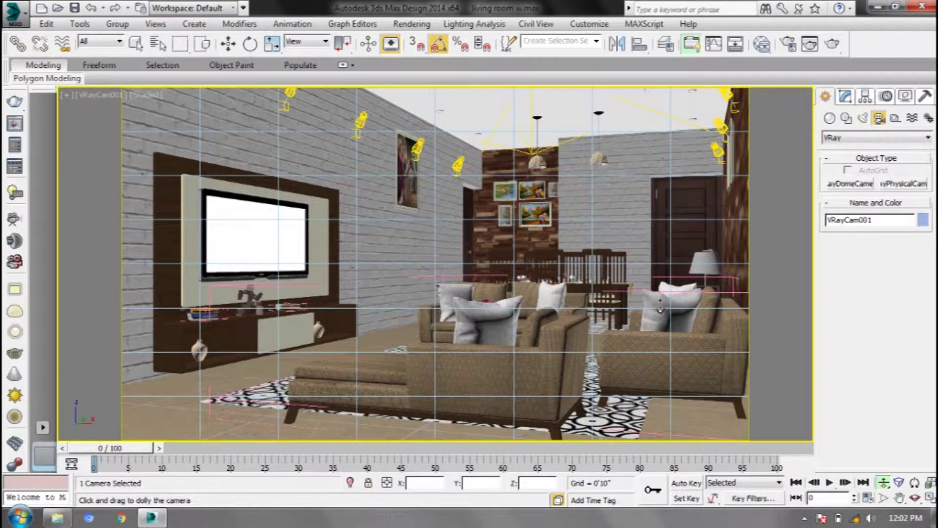
key("p")
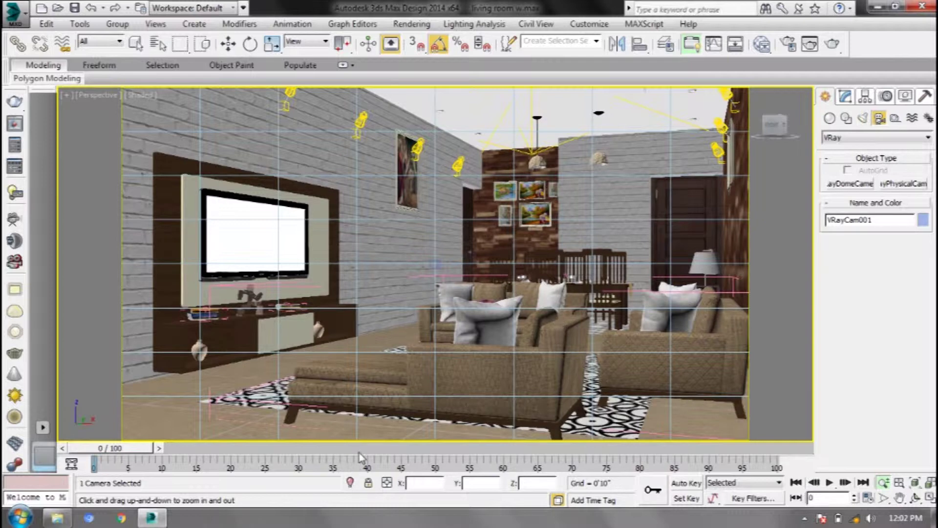
Set the selection filter to Cameras, enable Auto Key, key frame 0, and move to frame 50
left_click(114, 42)
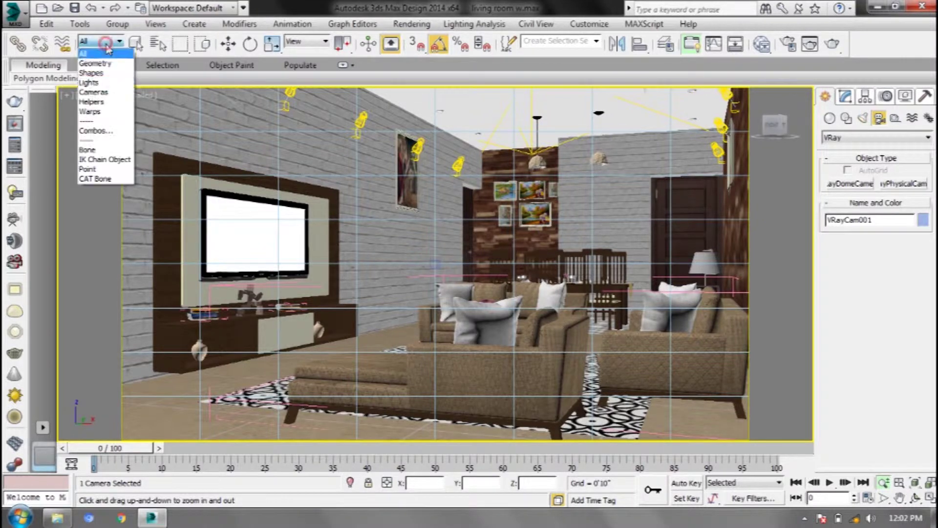
left_click(92, 96)
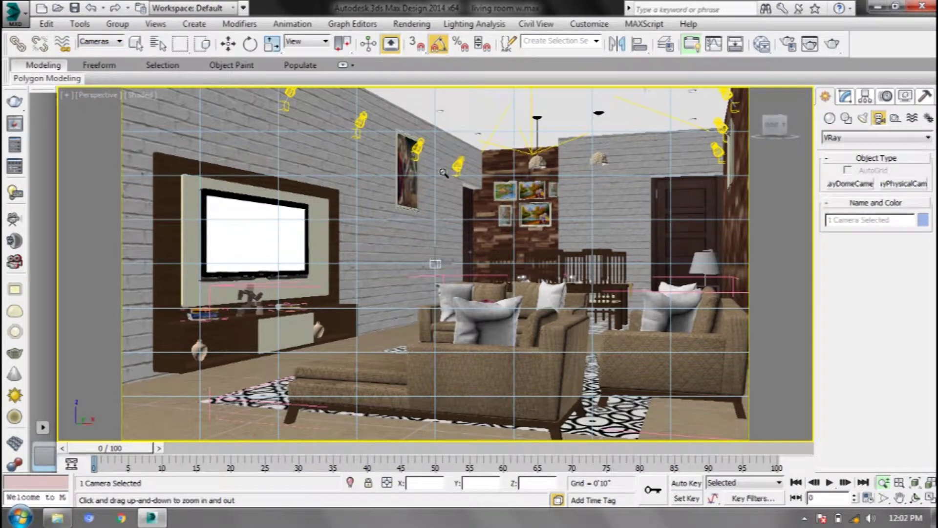
left_click(687, 484)
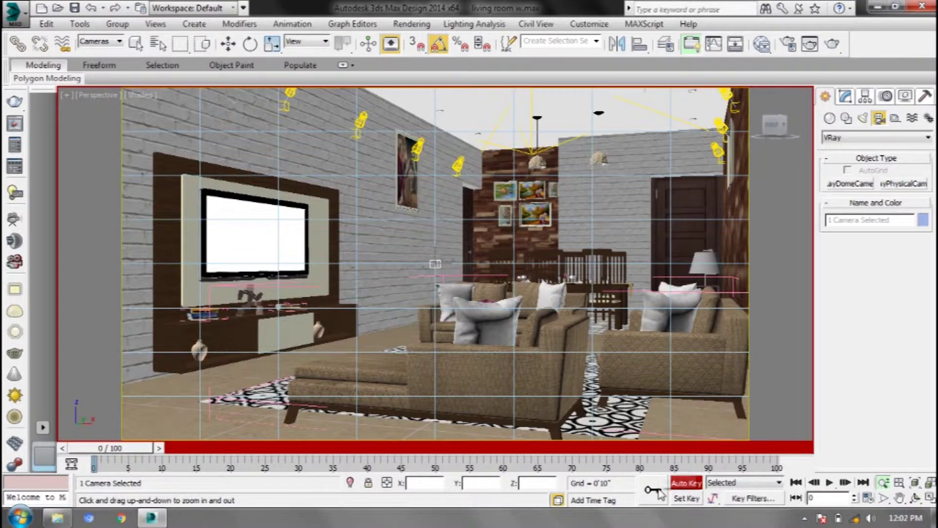
left_click(660, 493)
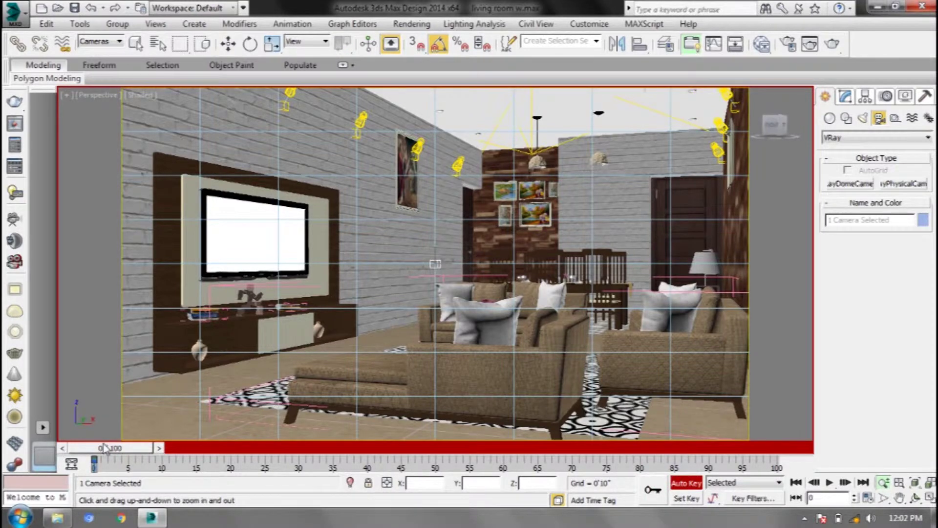
mouse_move(127, 451)
left_mouse_down()
mouse_move(465, 462)
mouse_move(445, 466)
left_mouse_up()
At frame 50, look through VRayCam001 and orbit and dolly it toward the wooden wall
key("alt+z")
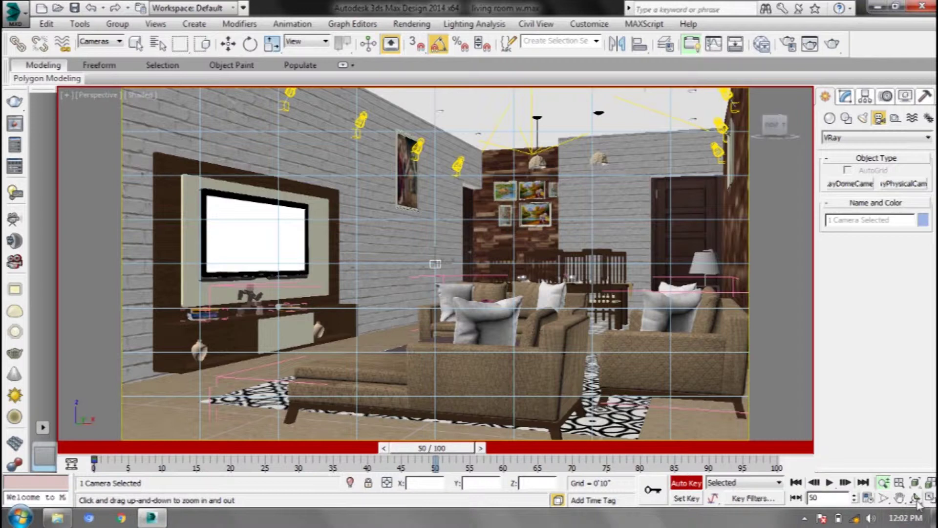
key("c")
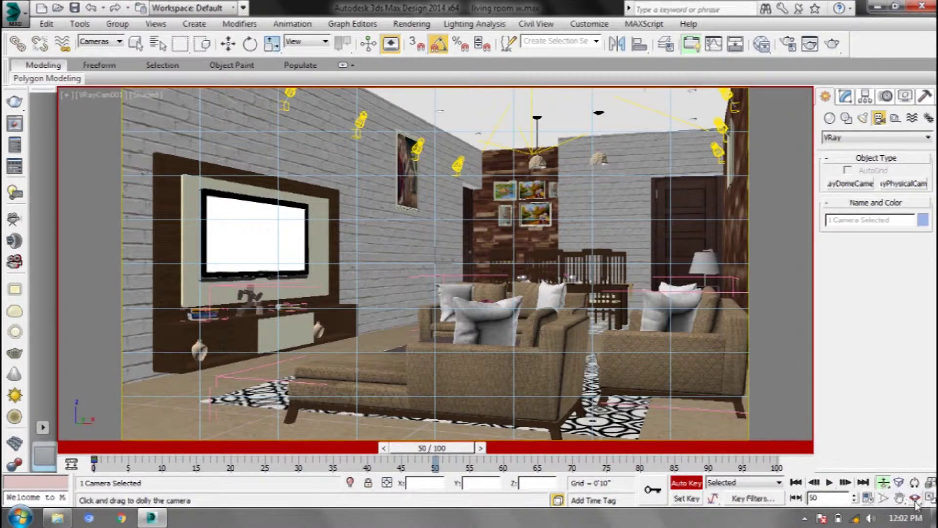
left_click(915, 499)
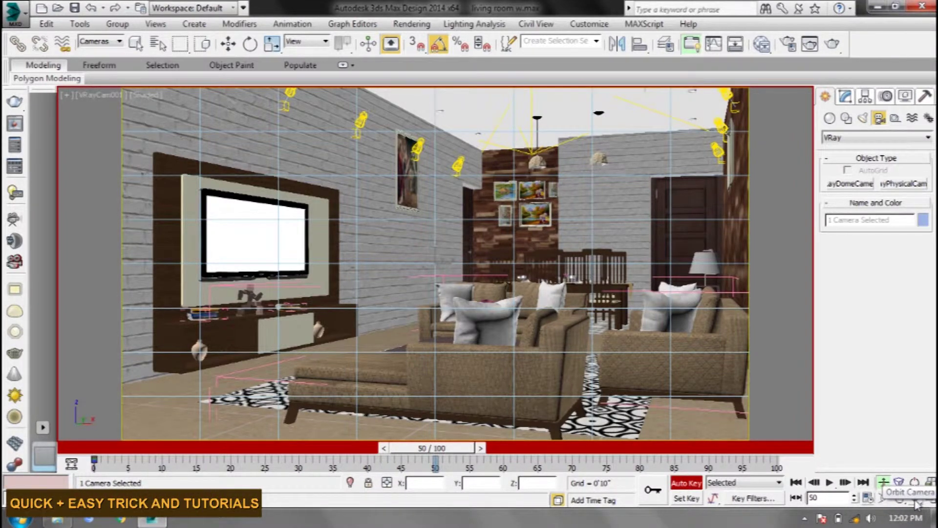
left_click_drag(538, 348, 531, 356)
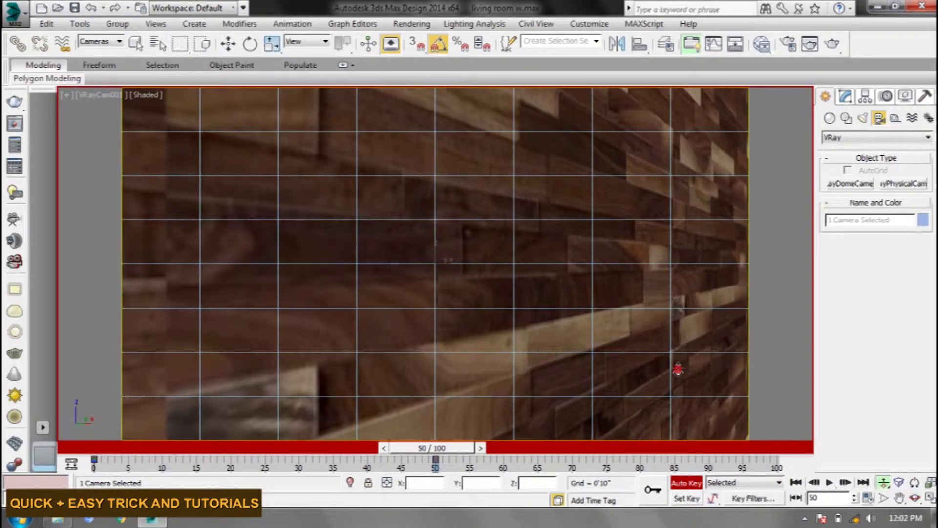
left_click_drag(678, 370, 679, 376)
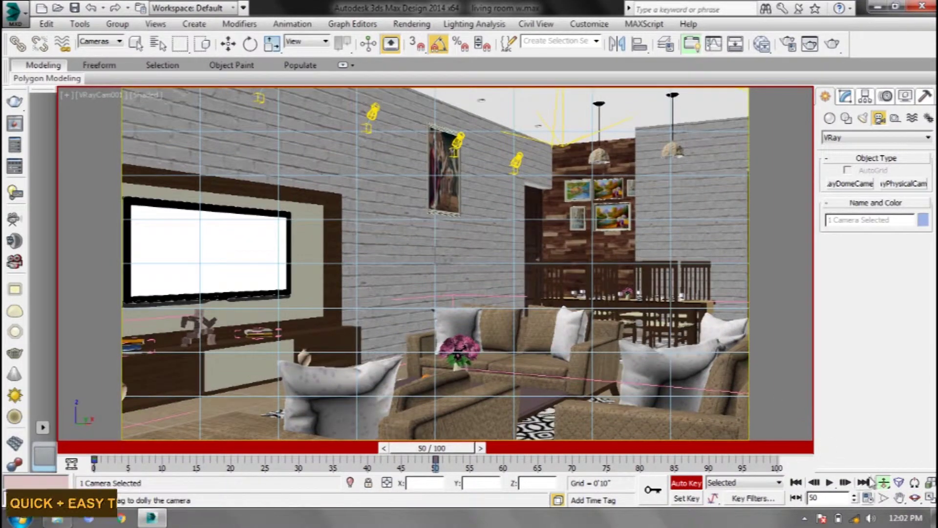
left_click_drag(613, 332, 491, 292)
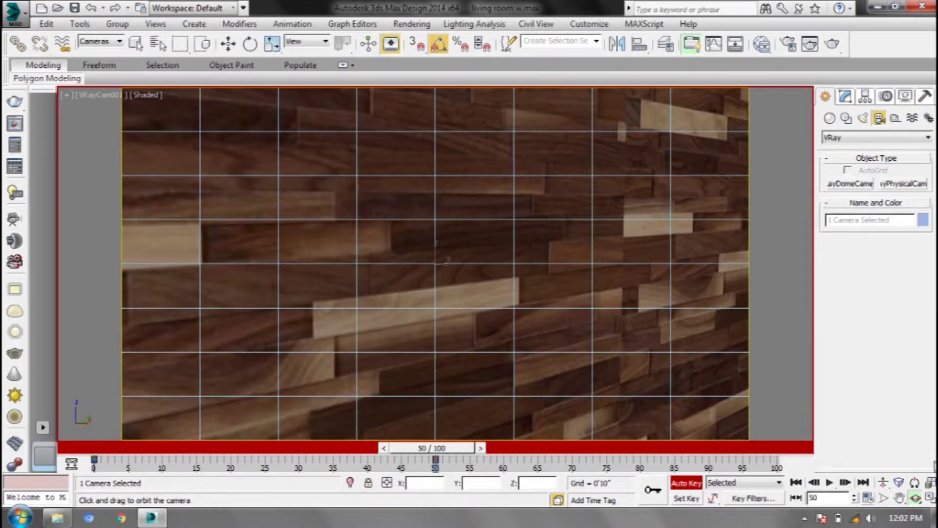
left_click(884, 482)
left_click_drag(448, 309, 542, 316)
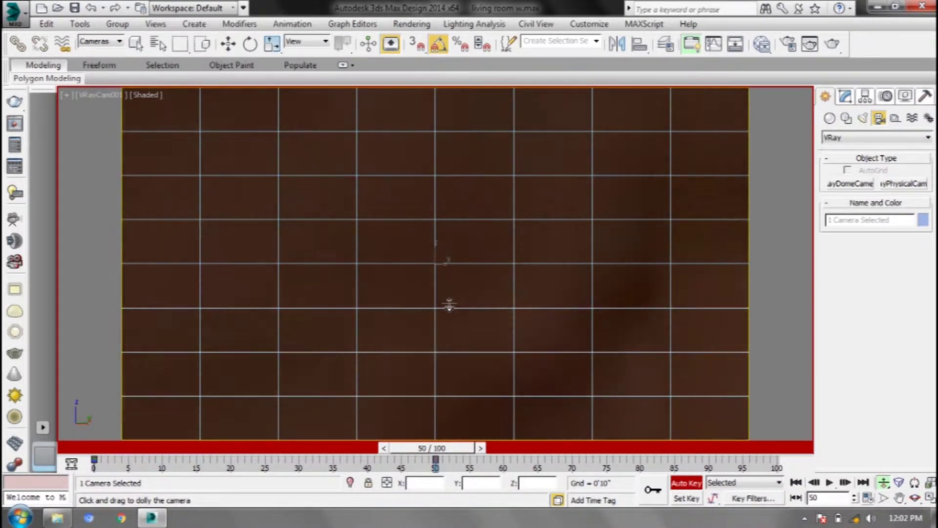
Refine the orbit and dolly to centre the TV wall close up, then scrub back to preview
left_click(915, 497)
mouse_move(469, 303)
left_mouse_down()
mouse_move(534, 263)
mouse_move(513, 270)
mouse_move(524, 279)
left_mouse_up()
mouse_move(423, 440)
left_mouse_down()
mouse_move(189, 447)
mouse_move(444, 446)
left_mouse_up()
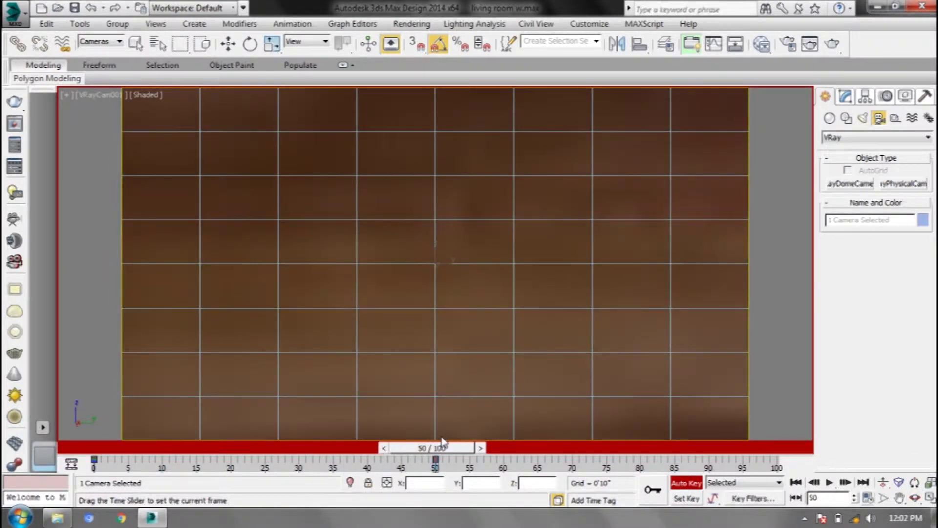
left_click(884, 482)
middle_click_drag(479, 329, 533, 340)
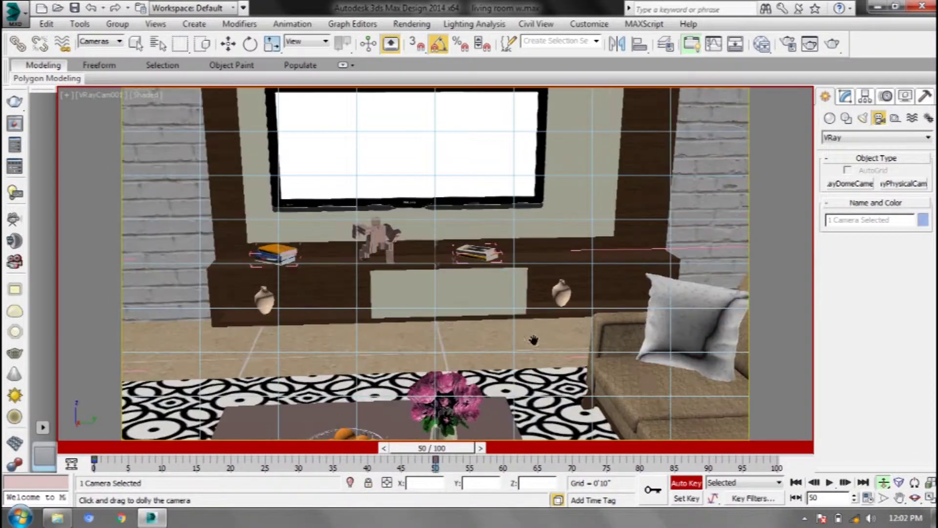
left_click(914, 498)
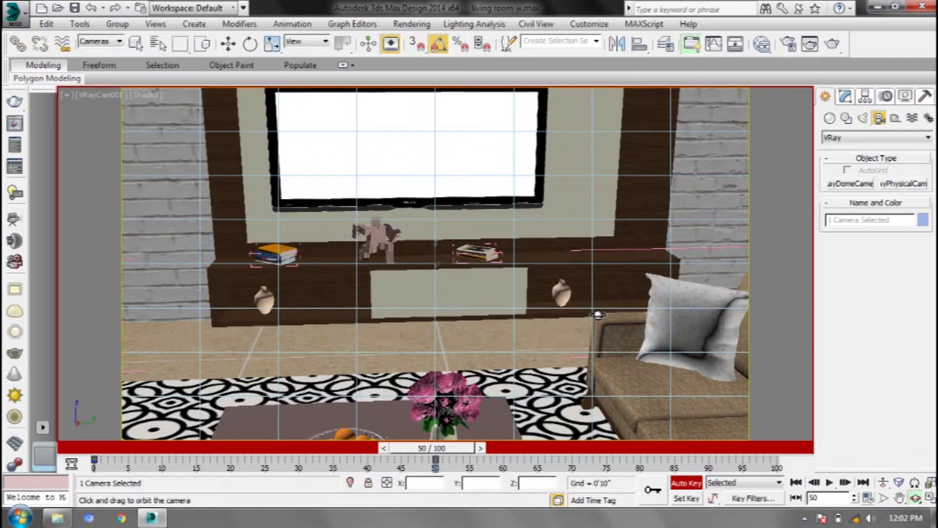
mouse_move(587, 308)
left_mouse_down()
mouse_move(573, 304)
mouse_move(577, 284)
mouse_move(628, 314)
mouse_move(578, 325)
left_mouse_up()
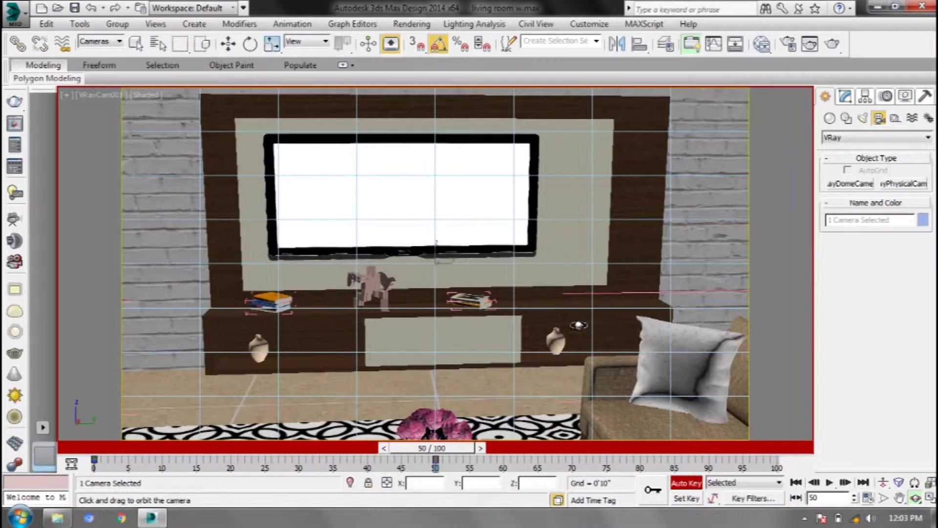
mouse_move(462, 459)
left_mouse_down()
mouse_move(430, 448)
mouse_move(102, 448)
mouse_move(395, 443)
mouse_move(425, 447)
mouse_move(73, 448)
left_mouse_up()
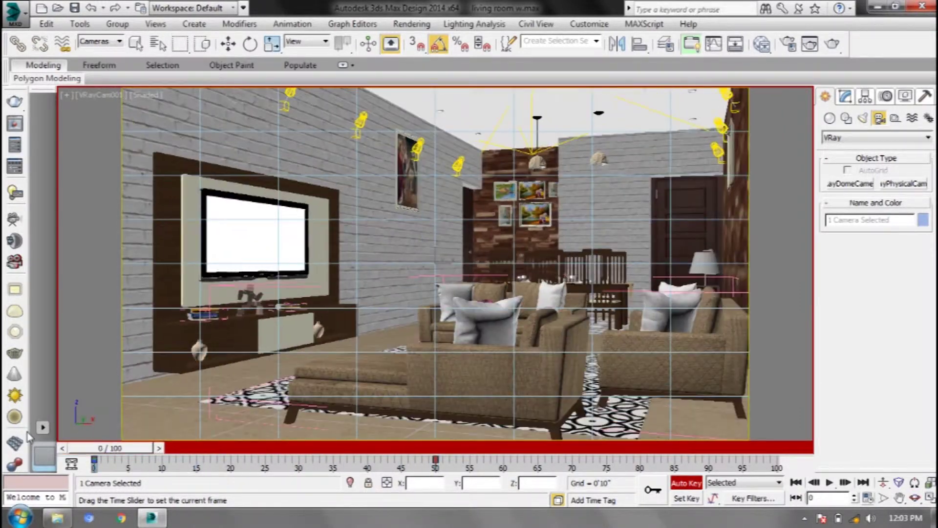
Play and stop the camera animation, rewind to frame 0, keeping the Cameras selection filter
left_click(829, 483)
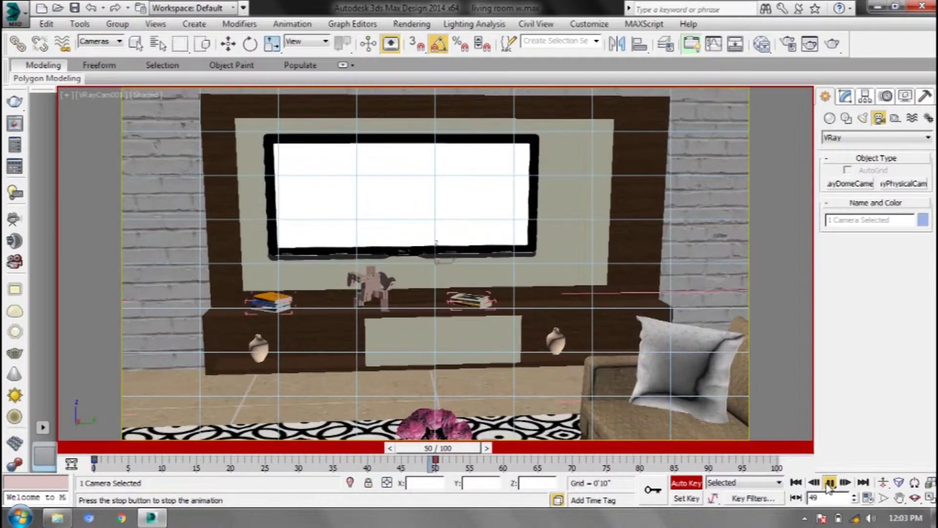
left_click(830, 483)
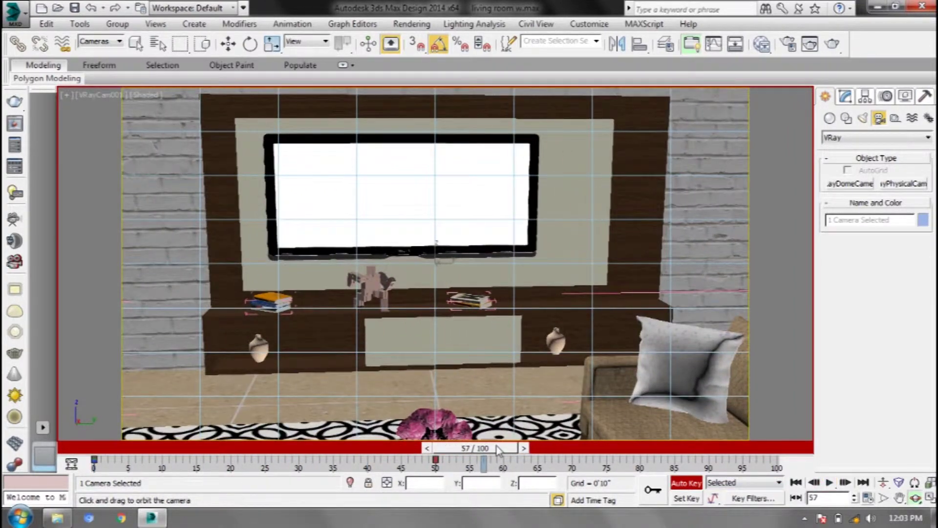
left_click_drag(498, 450, 98, 448)
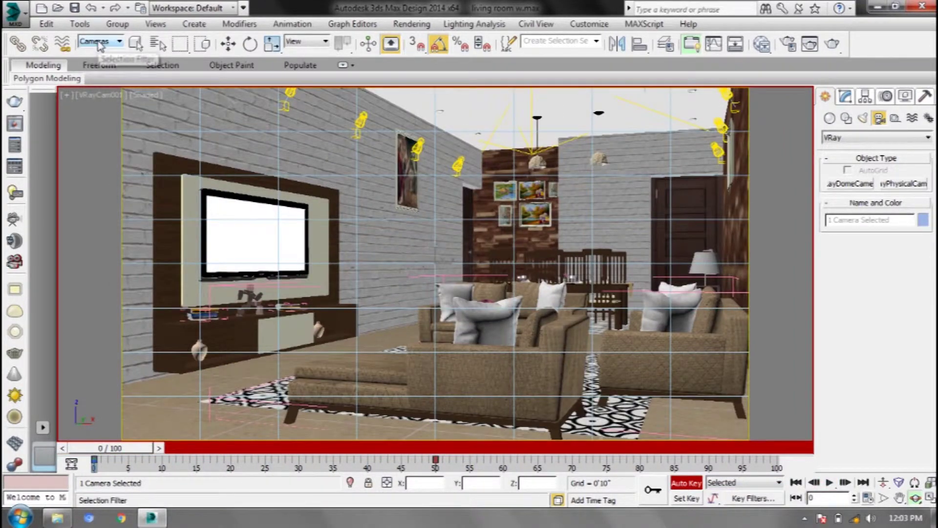
left_click(98, 41)
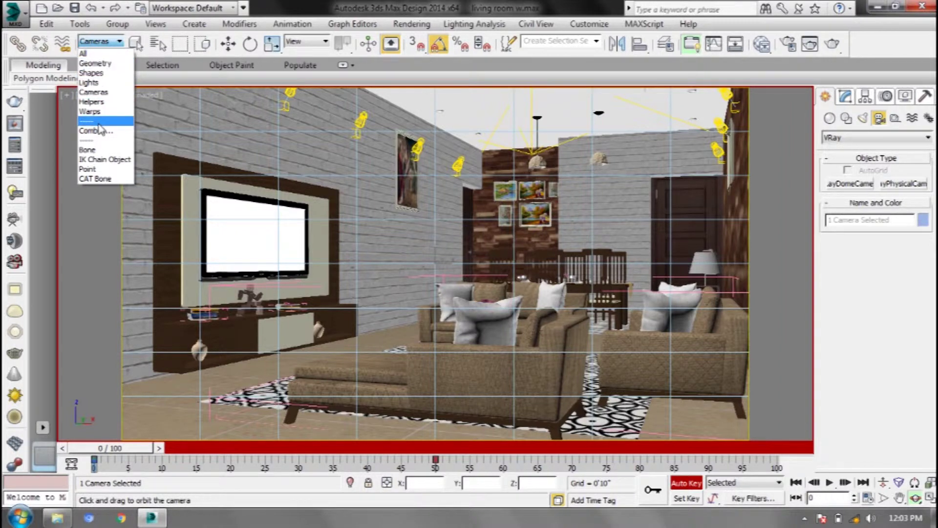
left_click(94, 92)
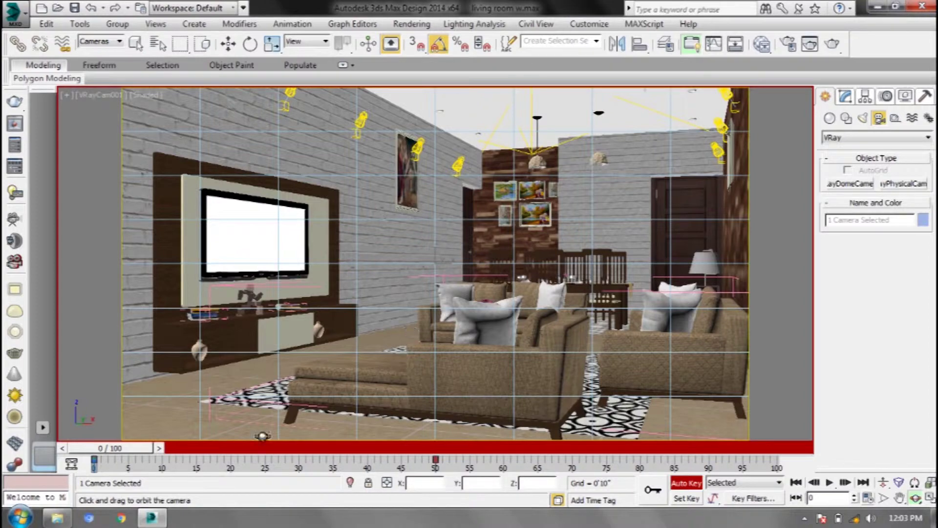
Move the camera key from frame 20 to frame 25, rewind to 0 and play
left_click_drag(141, 452, 367, 448)
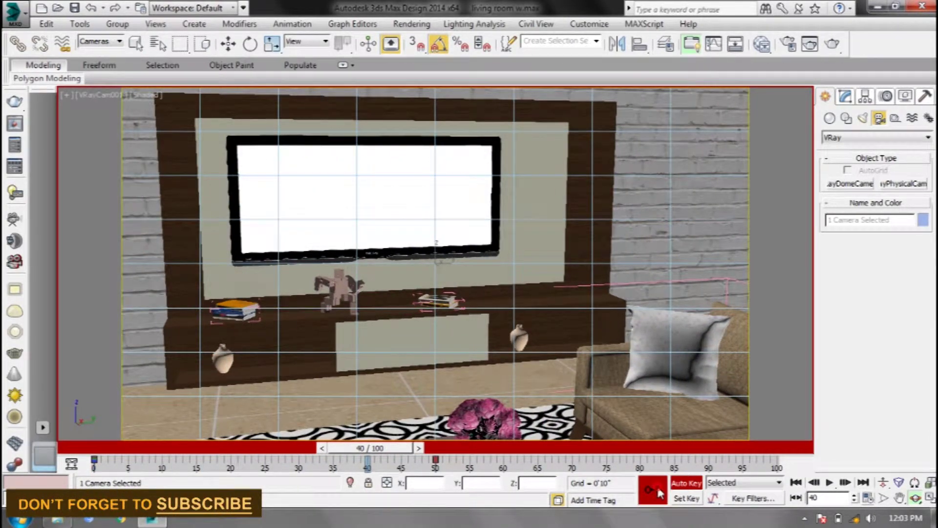
left_click(389, 460)
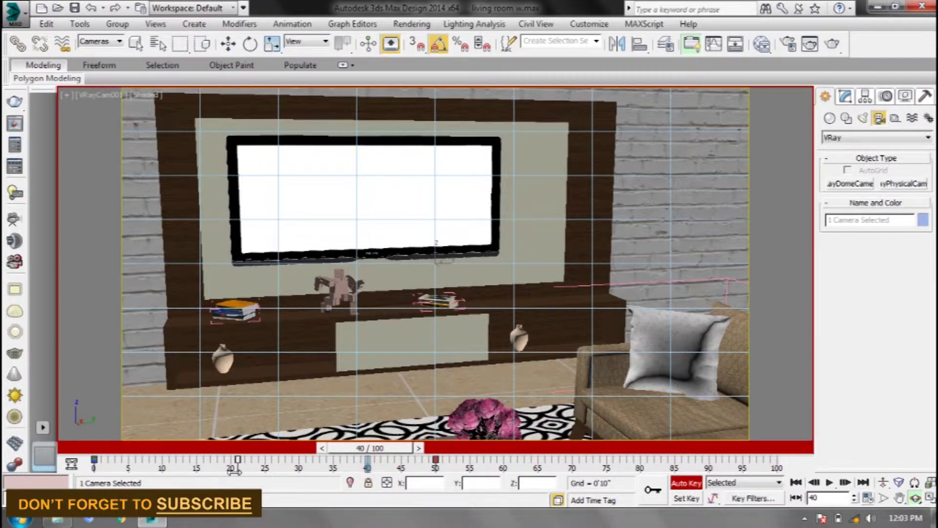
left_click_drag(231, 461, 265, 460)
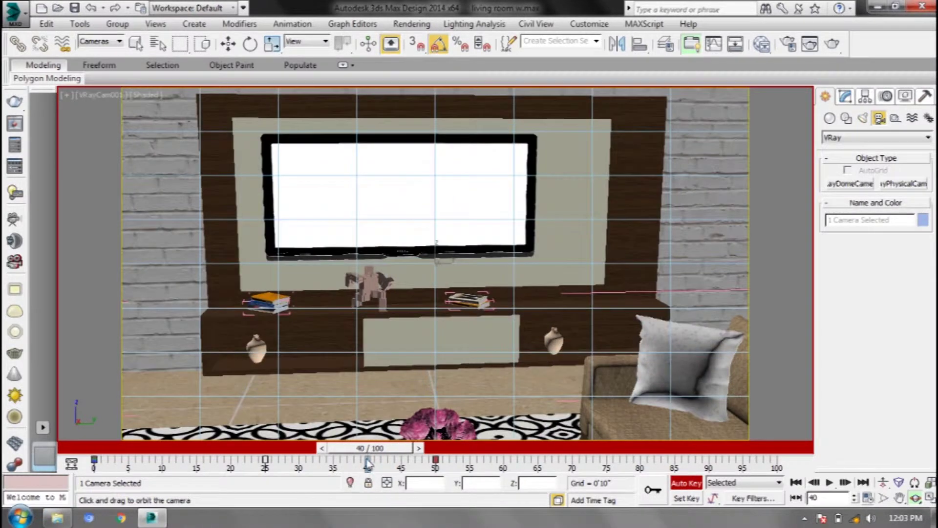
left_click_drag(371, 454, 98, 455)
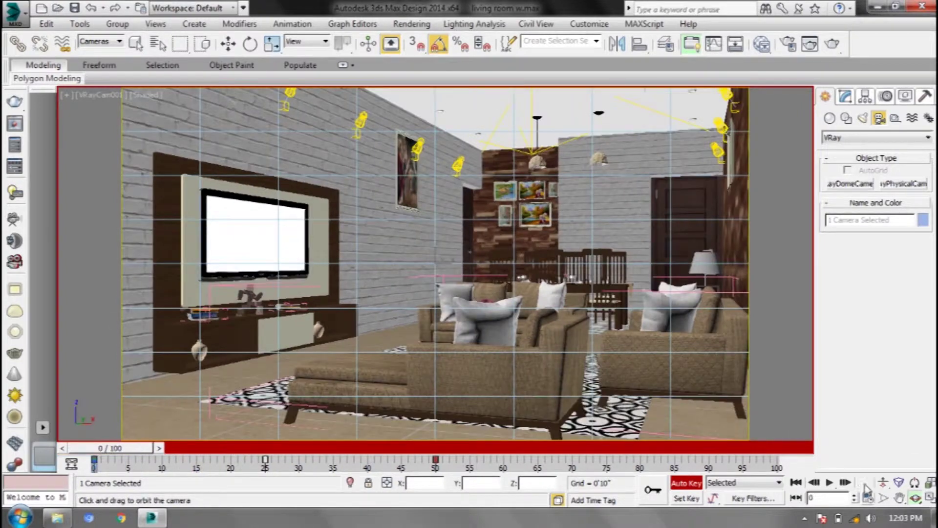
left_click(831, 482)
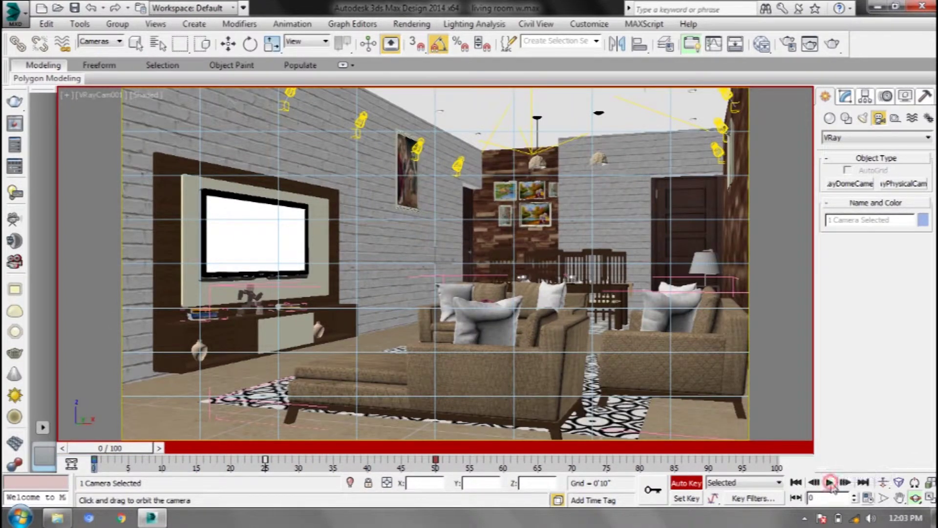
Stop playback and try moving the frame 25 camera key earlier, undoing the change
left_click(831, 482)
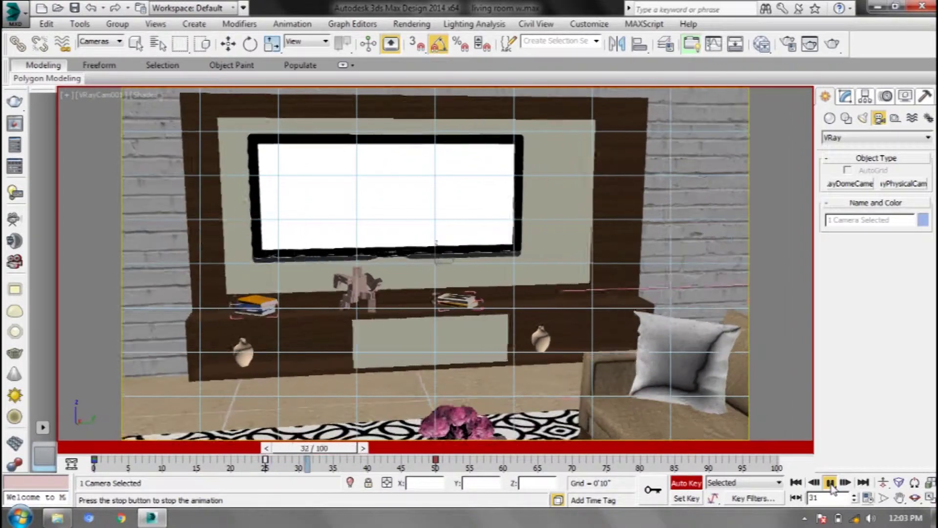
left_click(831, 483)
left_click(282, 469)
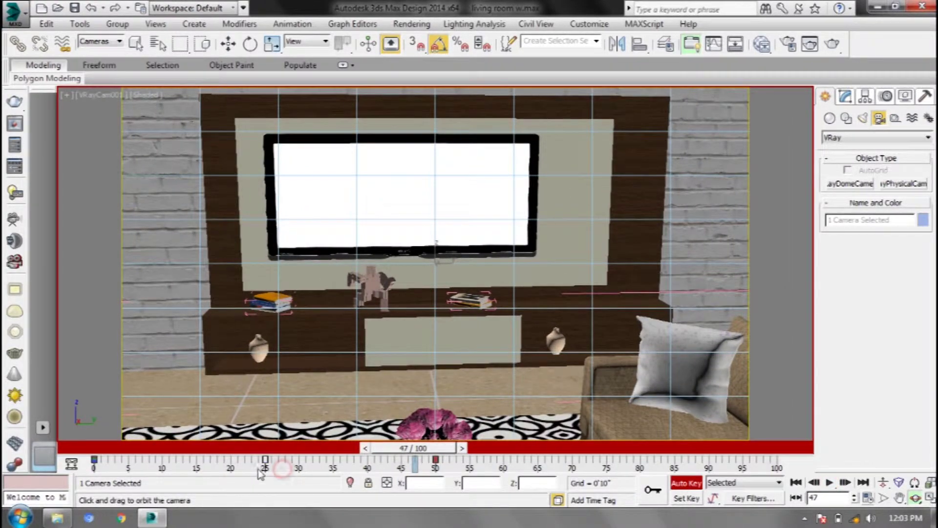
left_click_drag(264, 460, 259, 462)
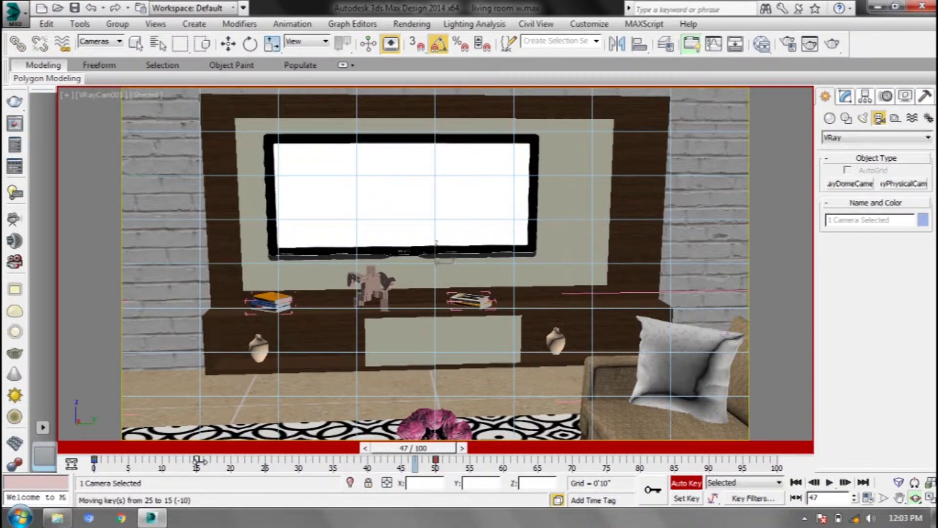
left_click_drag(414, 448, 232, 450)
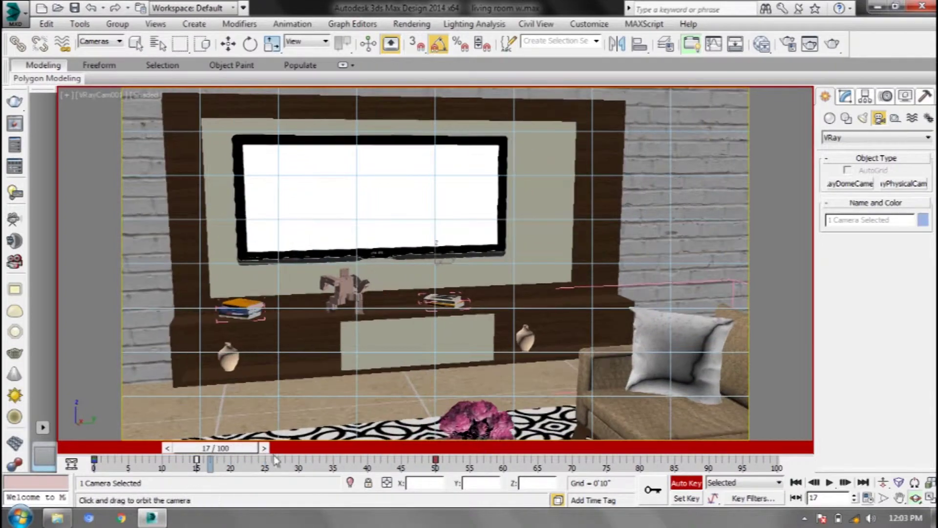
key("ctrl+z")
left_click(313, 463)
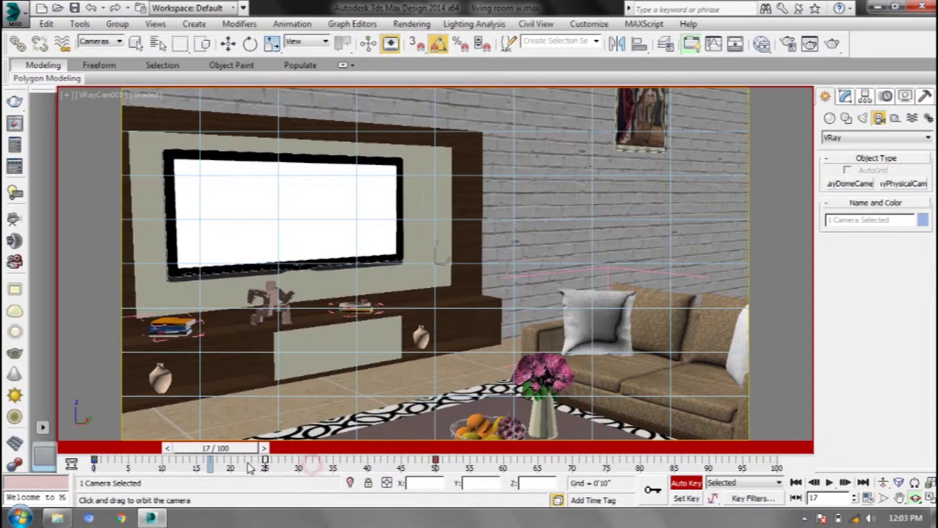
key("ctrl+z")
Set a camera key at frame 30, move it to frame 19, and rewind to 0
mouse_move(242, 448)
left_mouse_down()
mouse_move(423, 451)
mouse_move(326, 454)
left_mouse_up()
left_click(915, 497)
left_click(655, 490)
left_click(313, 466)
left_click_drag(298, 464, 197, 465)
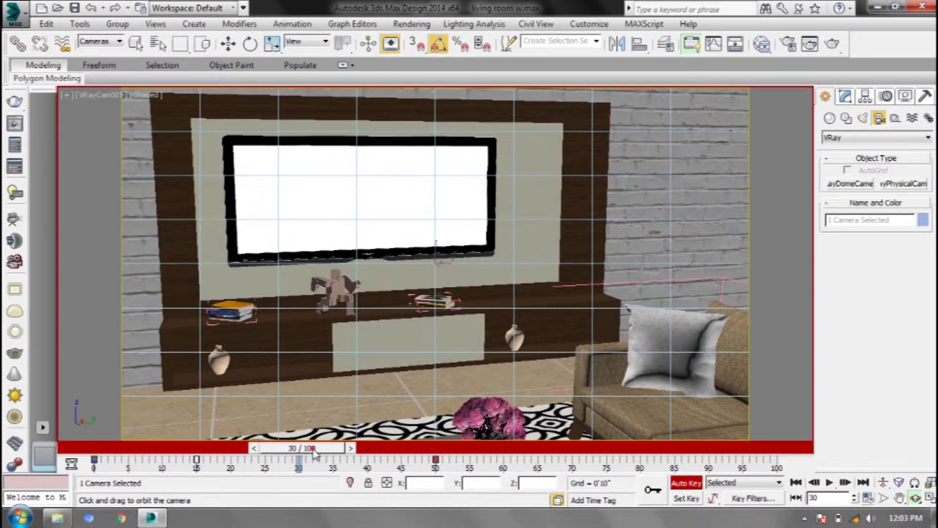
left_click_drag(313, 448, 107, 448)
Preview the camera walk from frame 0 with the Orbit Camera tool active
left_click(829, 484)
left_click(831, 484)
left_click_drag(484, 449, 126, 460)
left_click(915, 497)
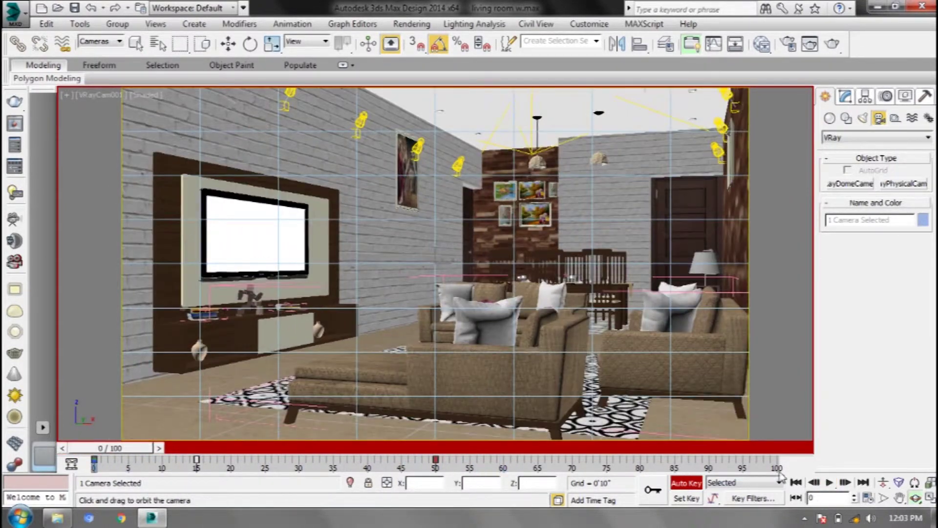
left_click(831, 483)
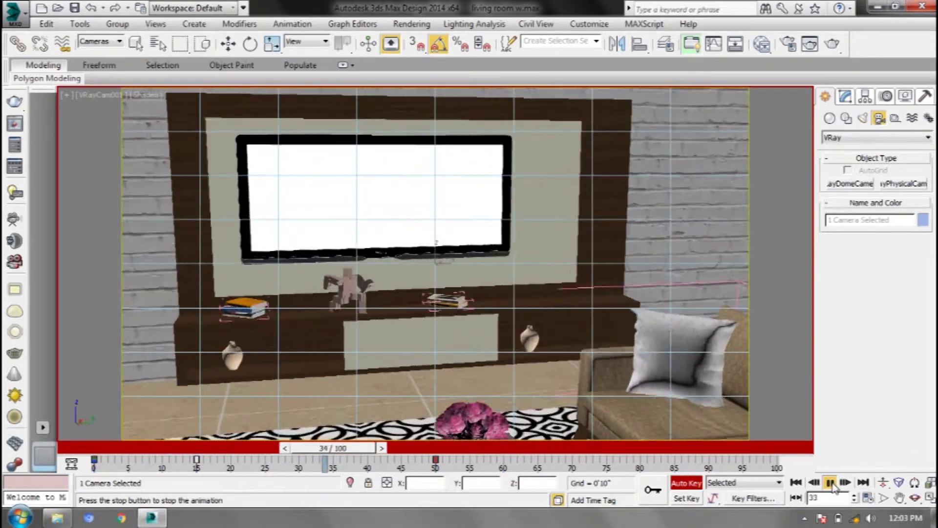
At frame 100, orbit and dolly VRayCam001 from the TV wall toward the dining area
left_click_drag(423, 450, 792, 449)
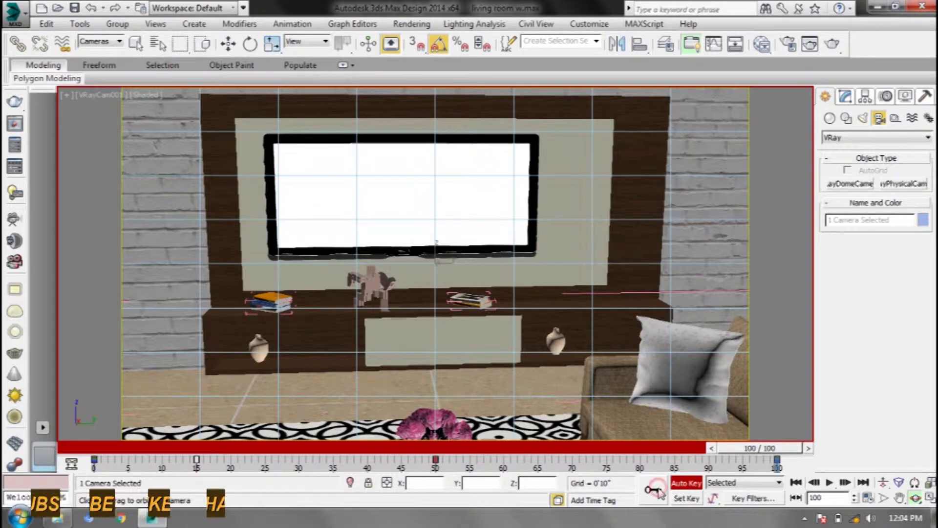
left_click(915, 498)
left_click_drag(513, 234, 687, 345)
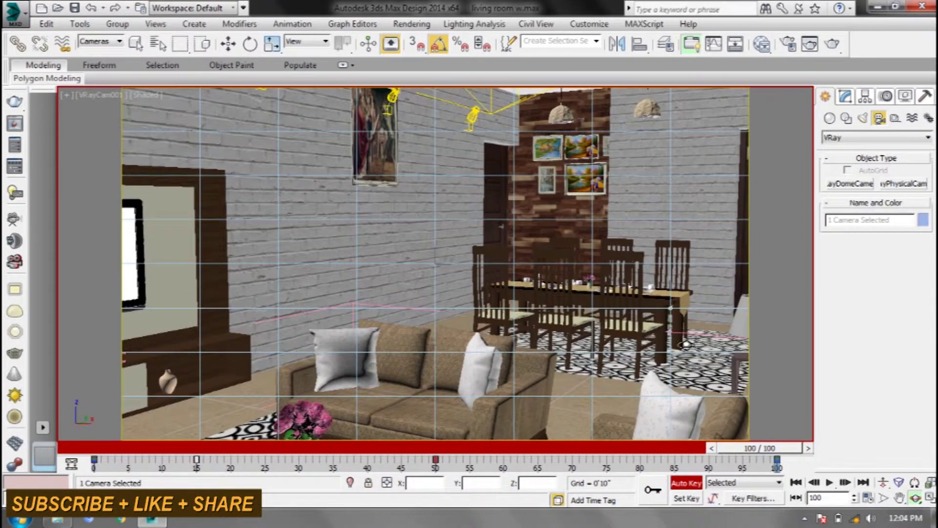
left_click(883, 482)
left_click_drag(485, 254, 485, 335)
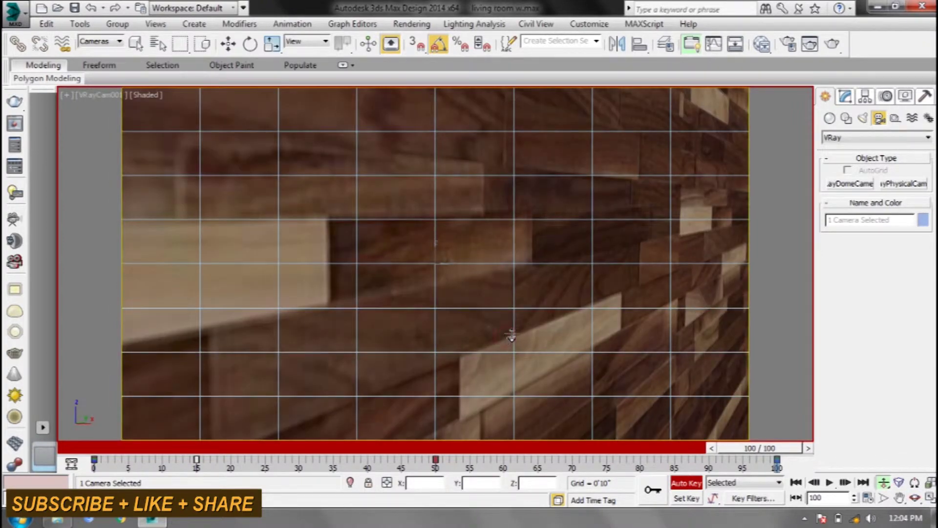
Undo the dolly that overshot into the wooden wall, aim at the dining table, and scrub back
left_click_drag(511, 336, 701, 412)
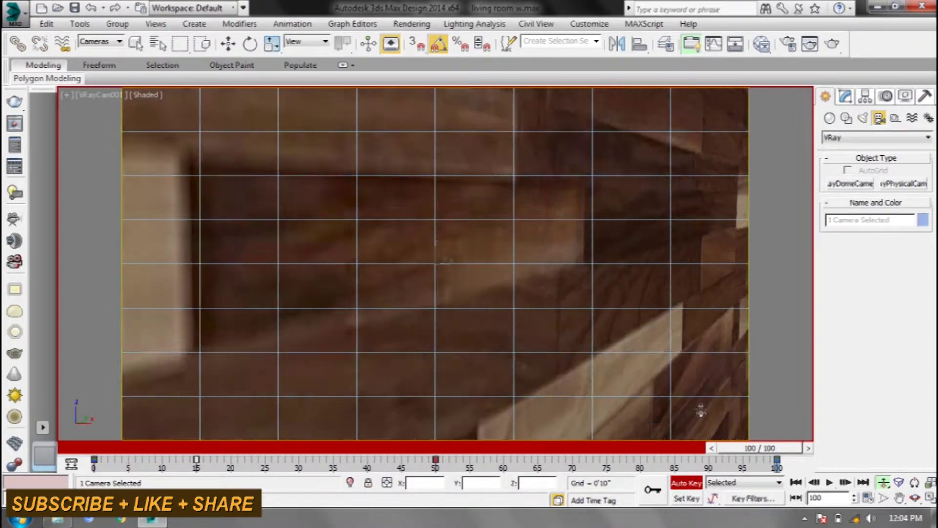
left_click(916, 497)
key("ctrl+z")
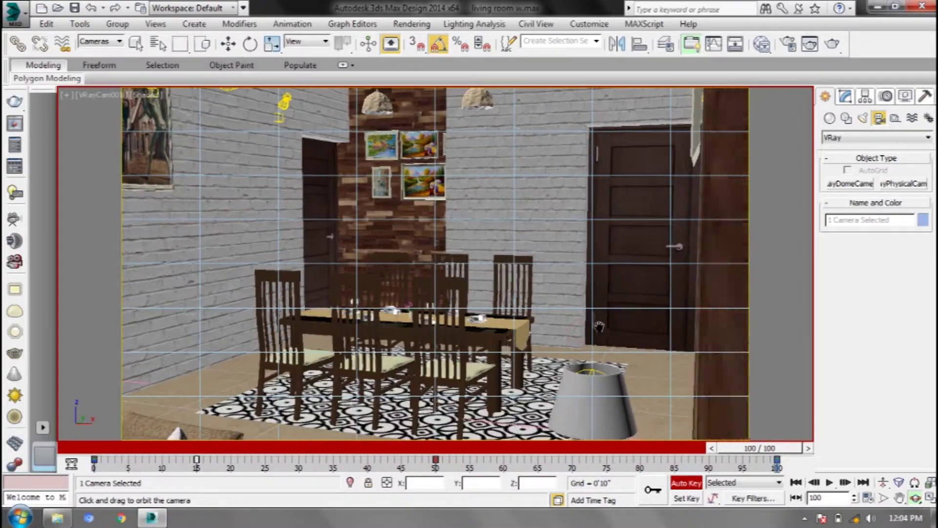
left_click_drag(660, 417, 668, 419)
left_click_drag(750, 454, 98, 448)
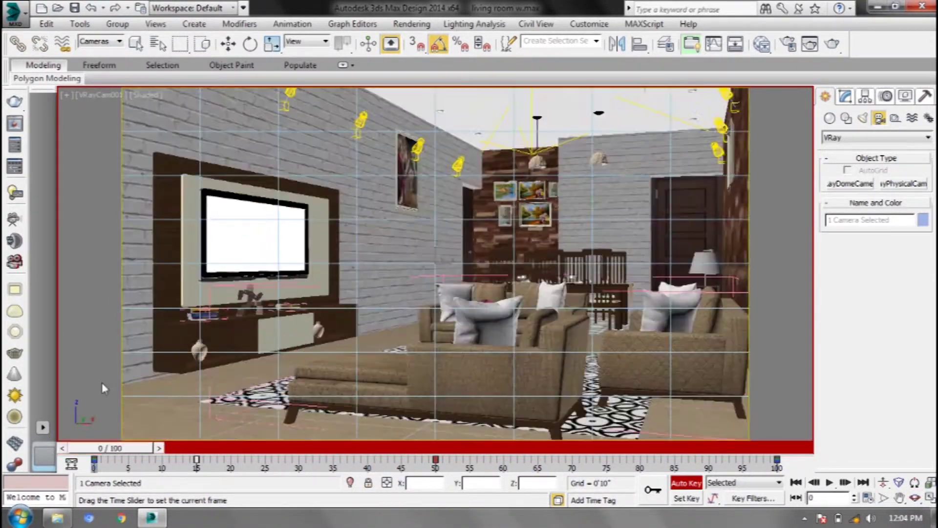
Play the camera walk, then scrub back to about frame 85 to check the late key's view
left_click(830, 484)
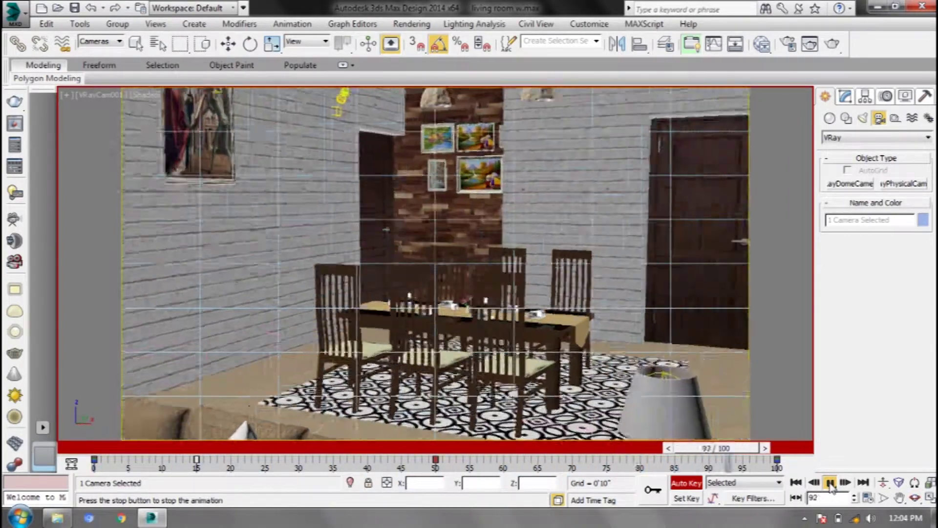
left_click(831, 483)
left_click_drag(757, 449, 698, 448)
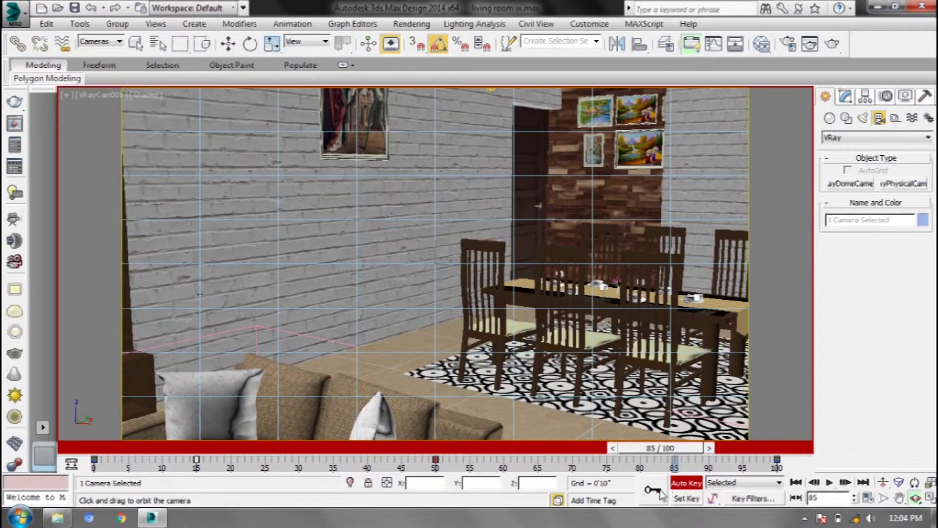
Drag the camera's frame-85 key to frame 70, replay from 42, then settle it at 65
left_click(694, 465)
left_click_drag(674, 464, 572, 461)
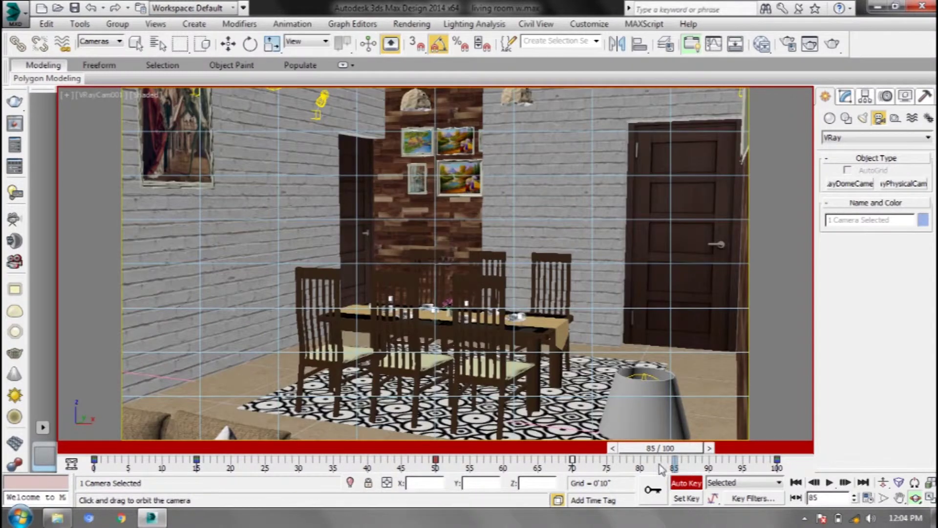
left_click_drag(661, 448, 382, 449)
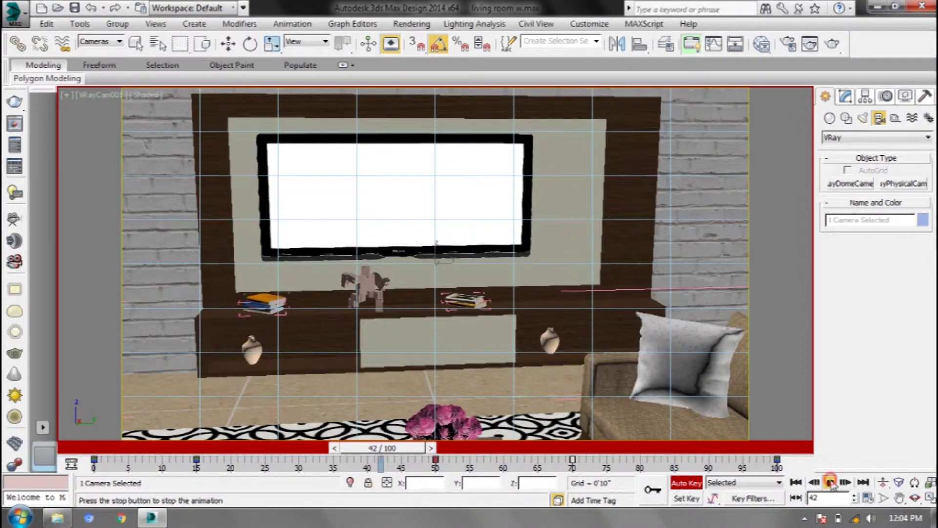
left_click(831, 482)
key("Escape")
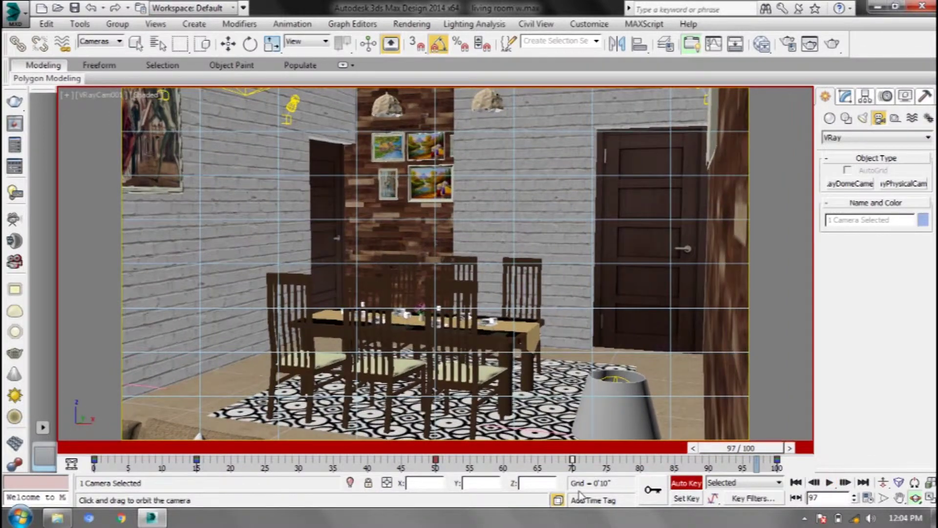
left_click_drag(572, 461, 538, 461)
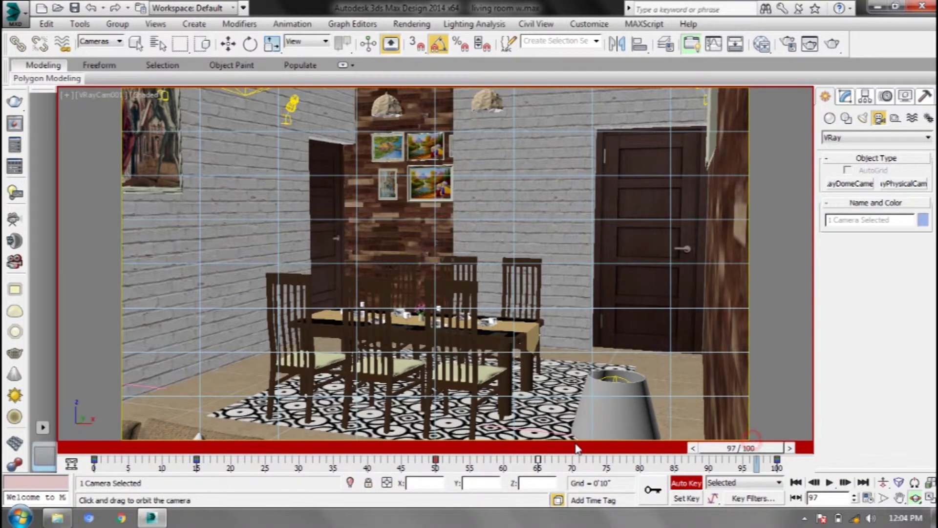
left_click_drag(736, 449, 306, 448)
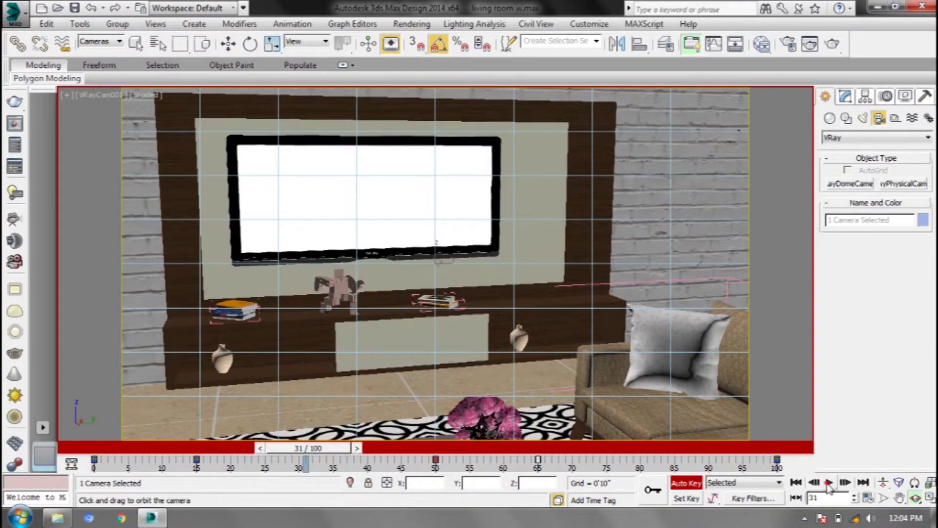
Replay VRayCam001's walk from frame 31, now reaching the dining table at frame 65
left_click(829, 483)
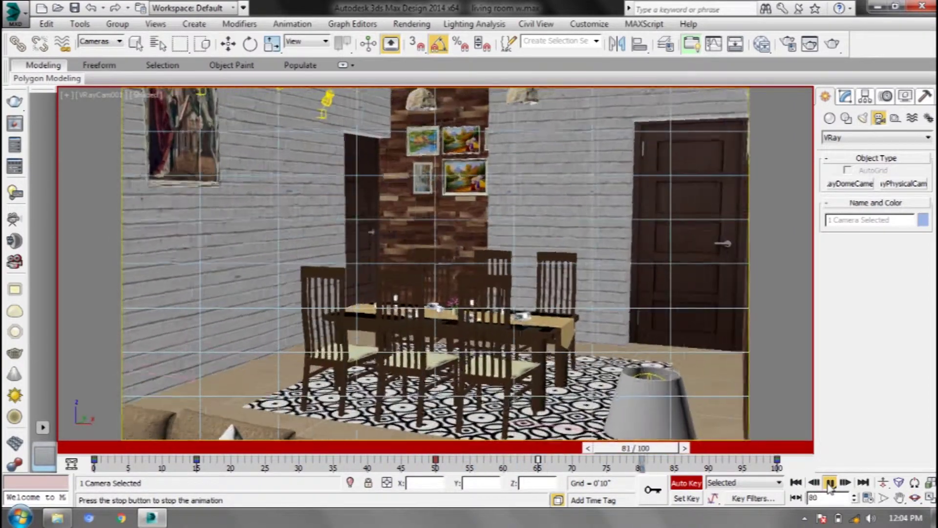